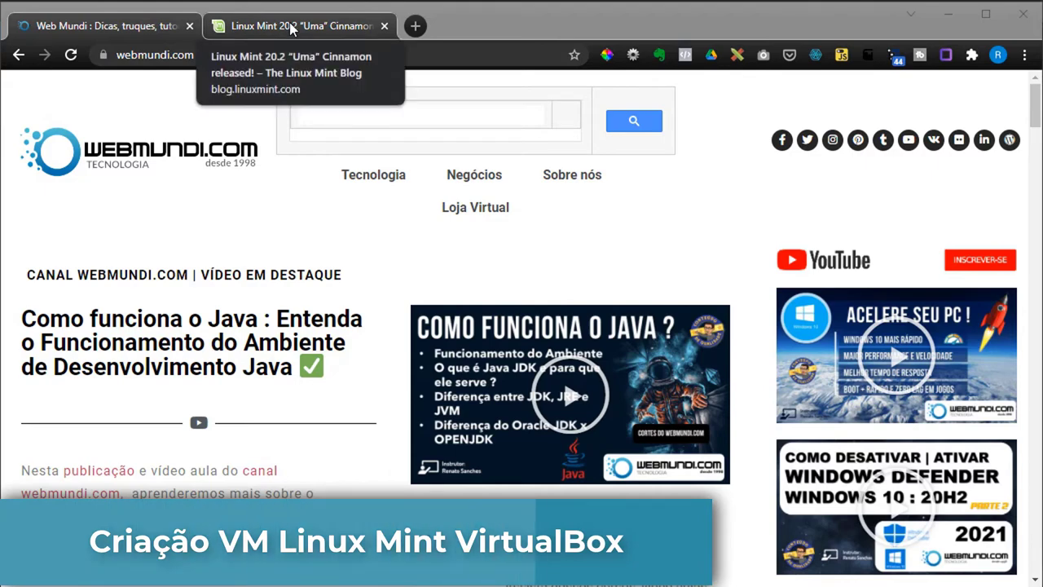
- Switch to the Linux Mint 20.2 "Uma" Cinnamon release post tab
click(291, 28)
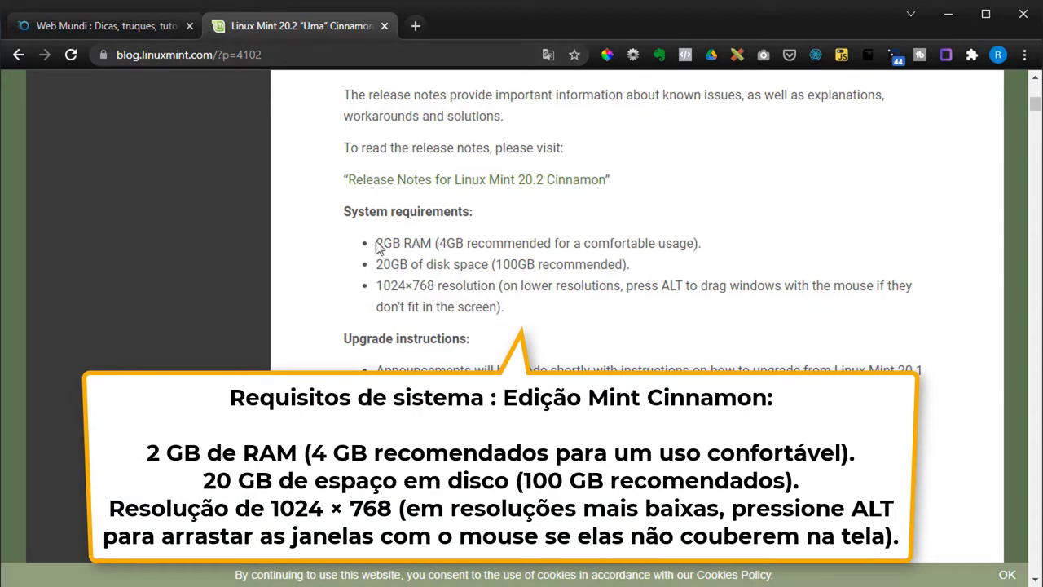
- Highlight the 2GB RAM, 20GB disk and 1024×768 requirements, then return to VirtualBox
drag(377, 243, 530, 318)
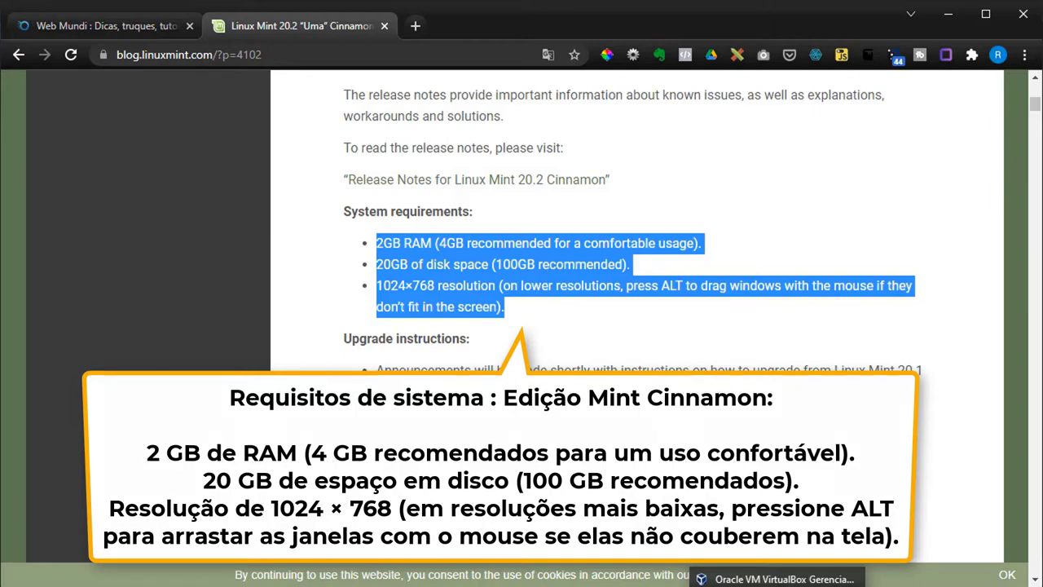
click(778, 579)
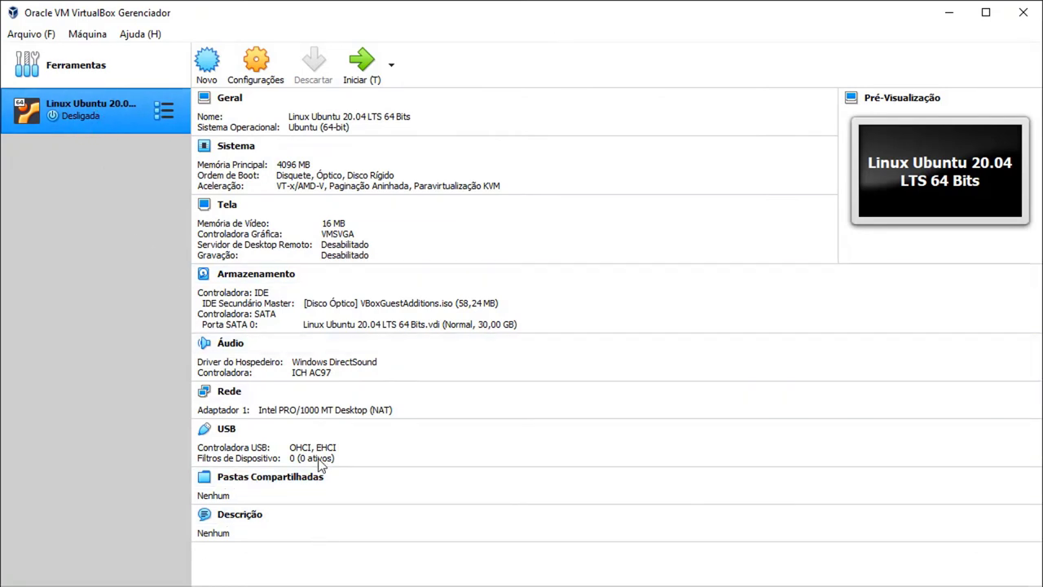
- Start a new virtual machine named 'Linux Mint 20.02 Cinnamon 64 bits'
click(163, 580)
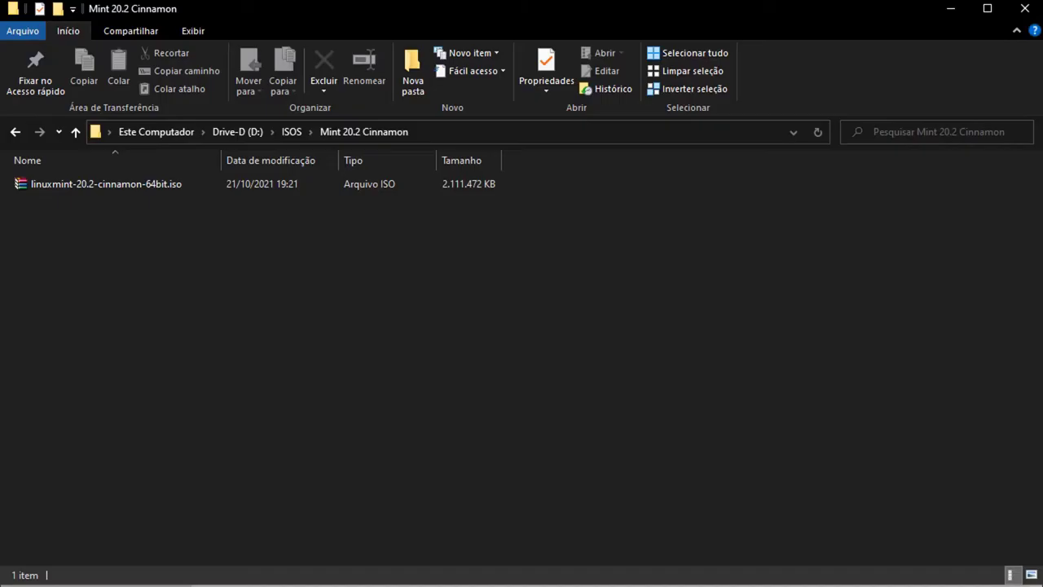
click(951, 11)
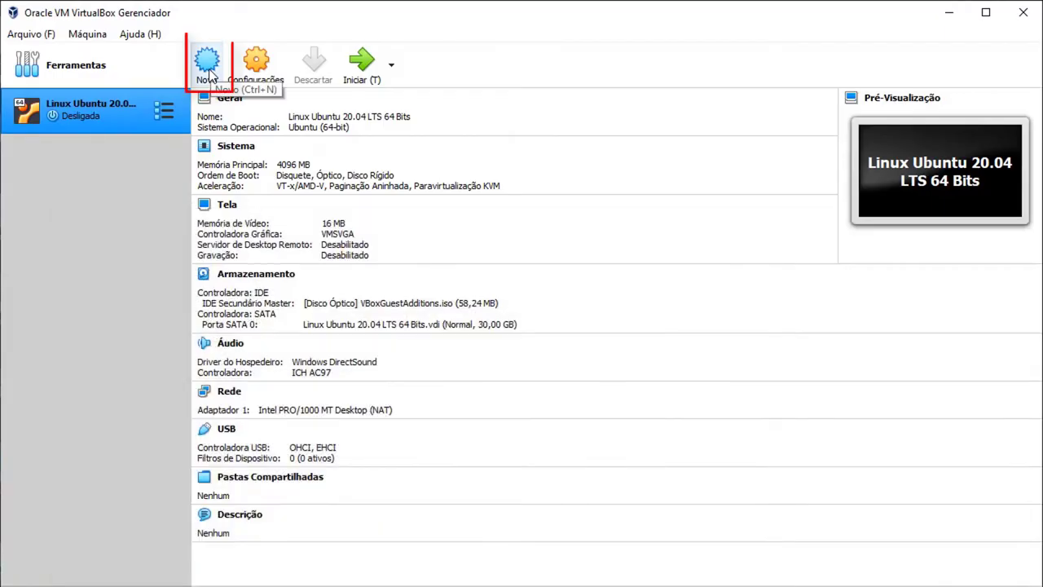
click(209, 69)
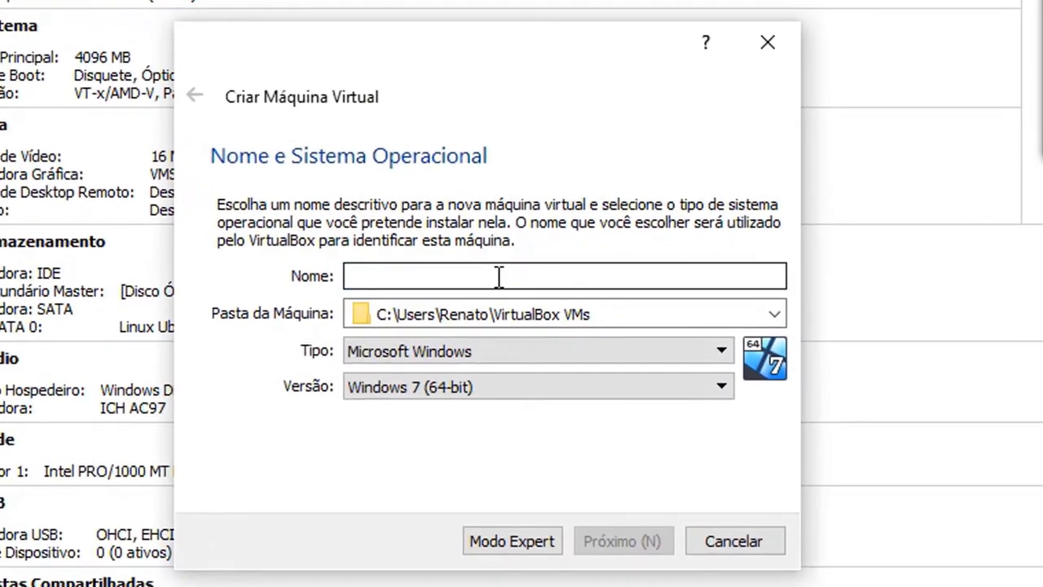
text(Linux mint)
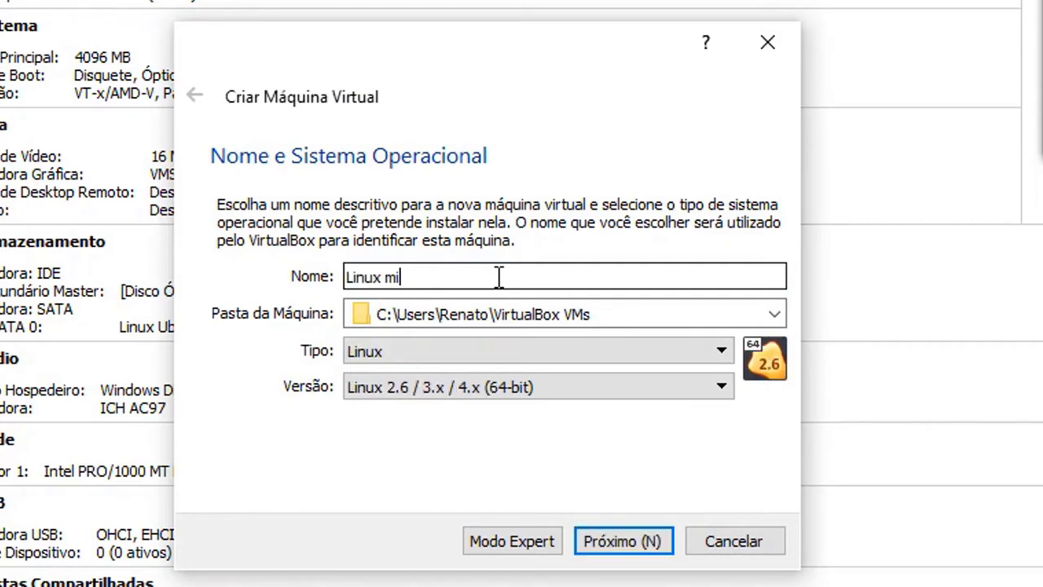
key(BackSpace)
key(BackSpace)
key(BackSpace)
key(BackSpace)
text(MI)
text(in)
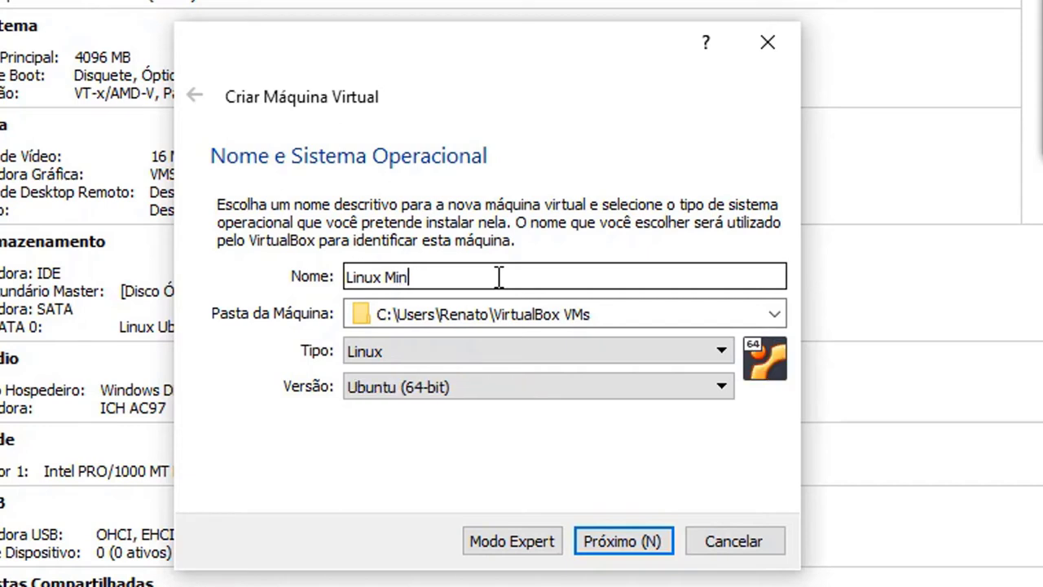
text(t 20.02 64 )
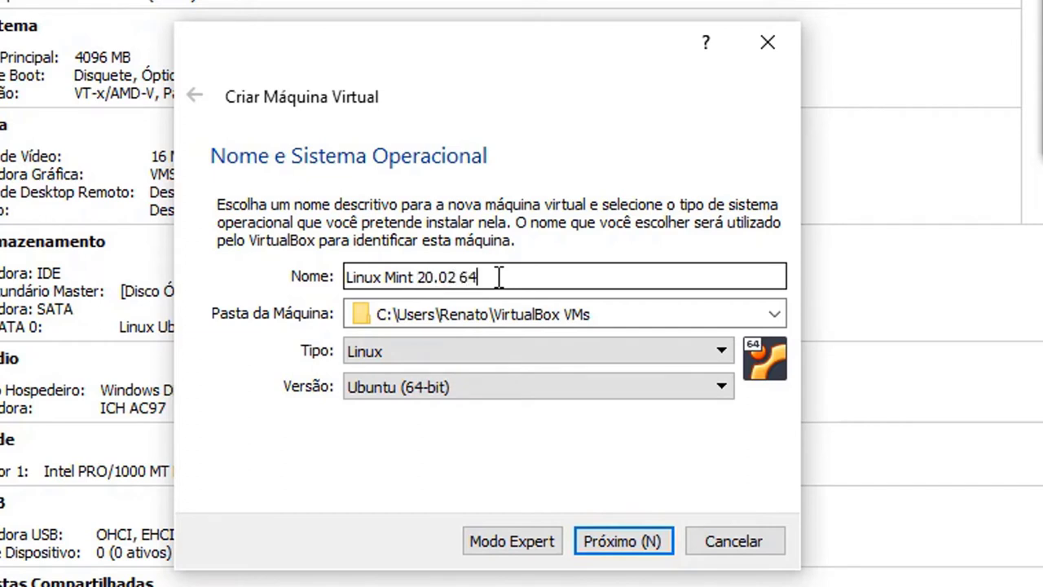
text(bits)
key(Left)
key(Left)
key(Left)
key(Left)
text(Cinnamon)
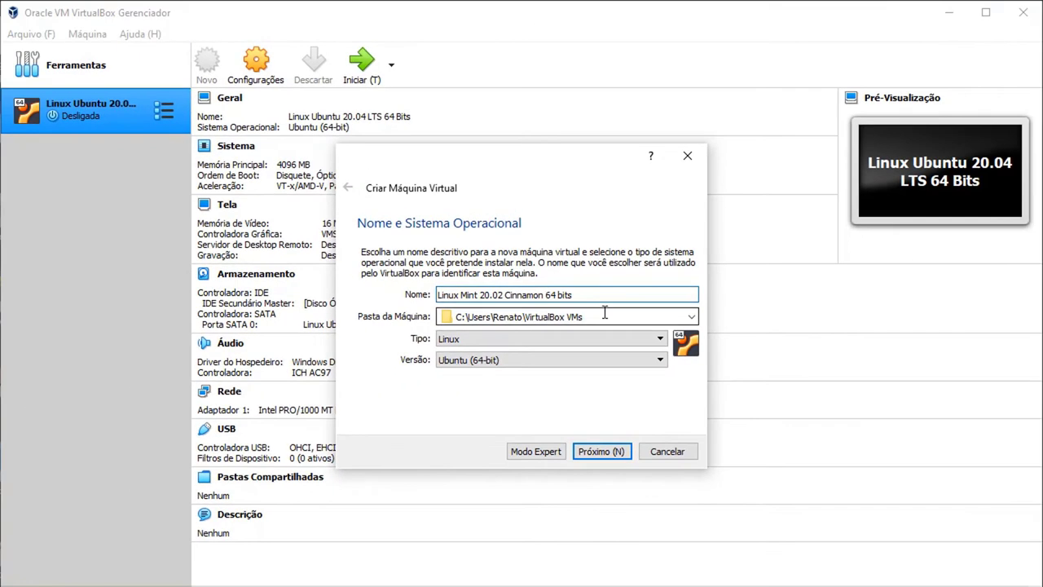
- Select the current Machine Folder path in the new machine wizard
drag(605, 313, 438, 316)
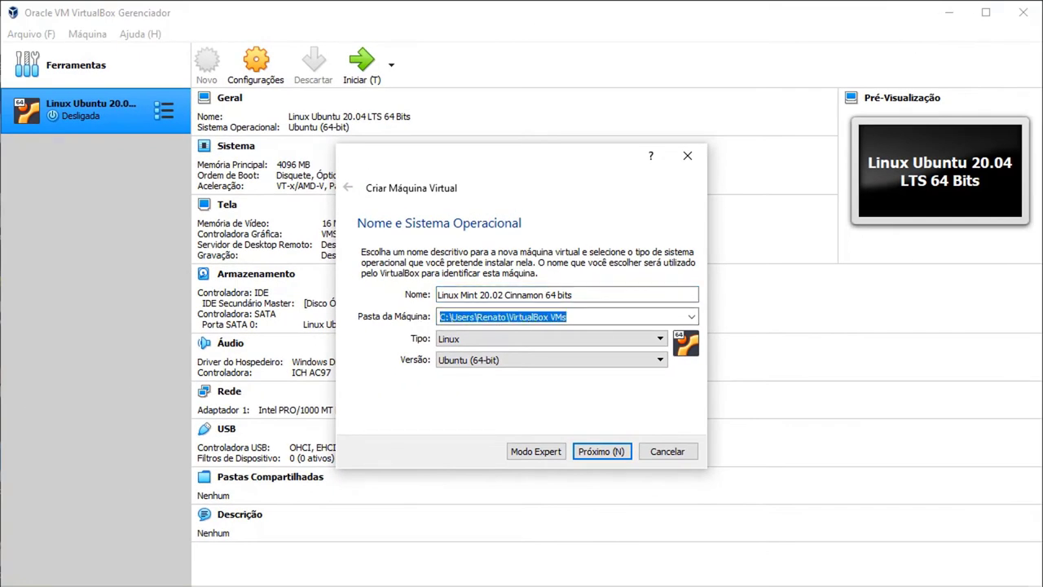
key(alt+Tab)
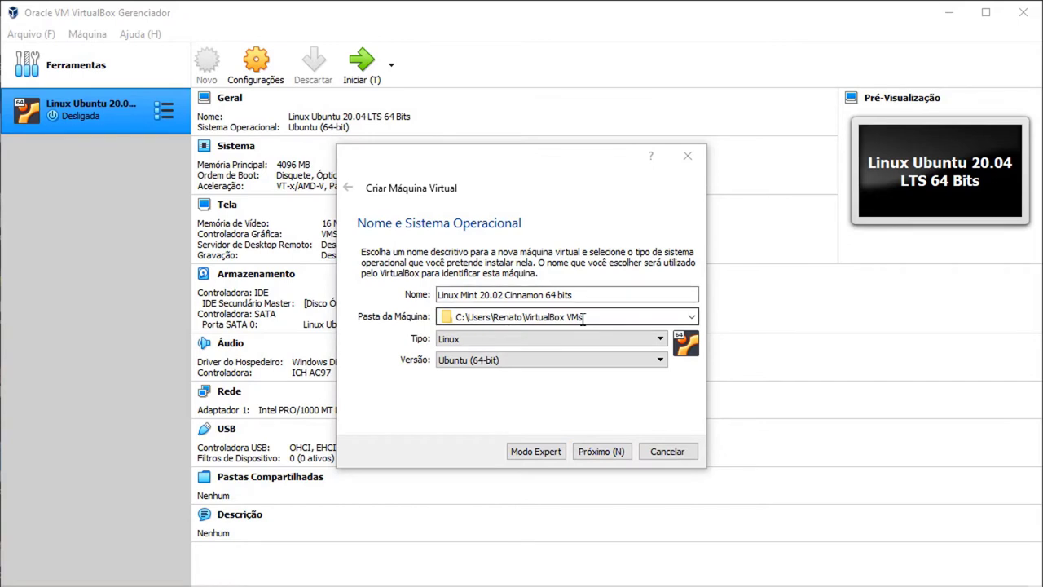
key(alt+Tab)
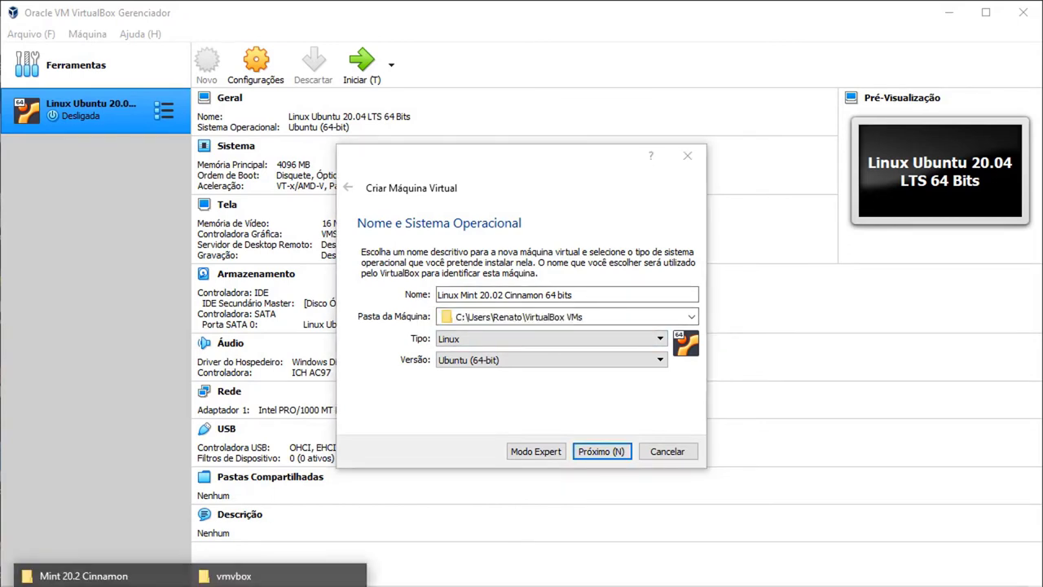
- Copy G:\vmvbox from File Explorer's address bar and paste it as the machine folder
click(338, 574)
click(418, 140)
key(ctrl+c)
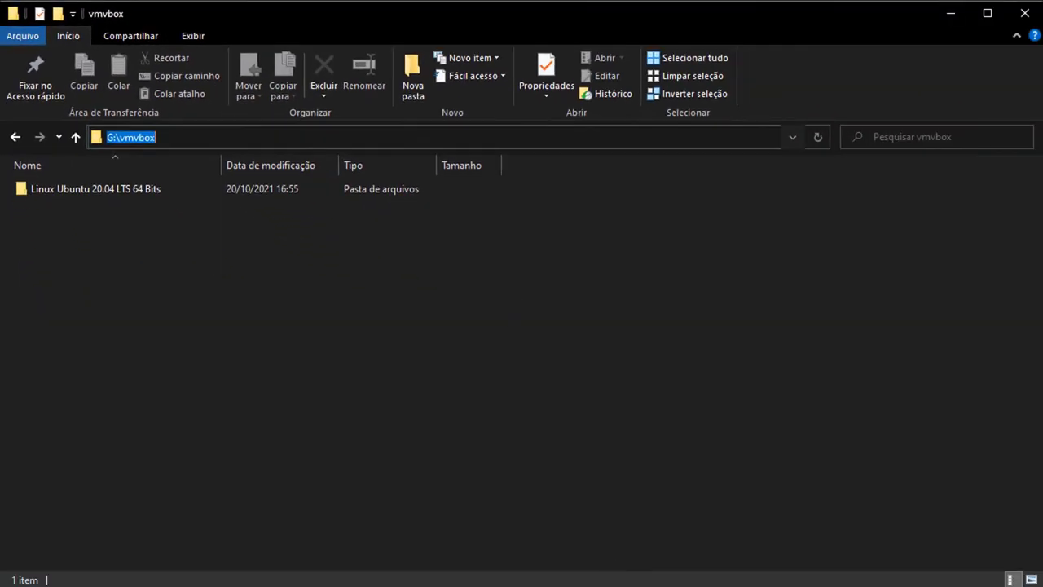
key(alt+Tab)
triple_click(585, 317)
key(ctrl+v)
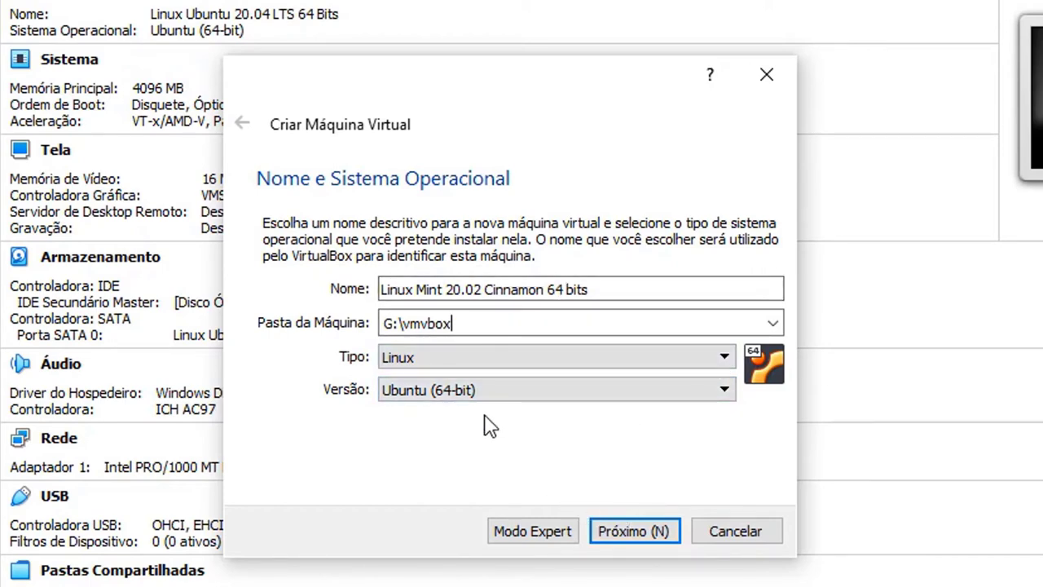
- Keep Ubuntu (64-bit) as the machine's version
click(507, 399)
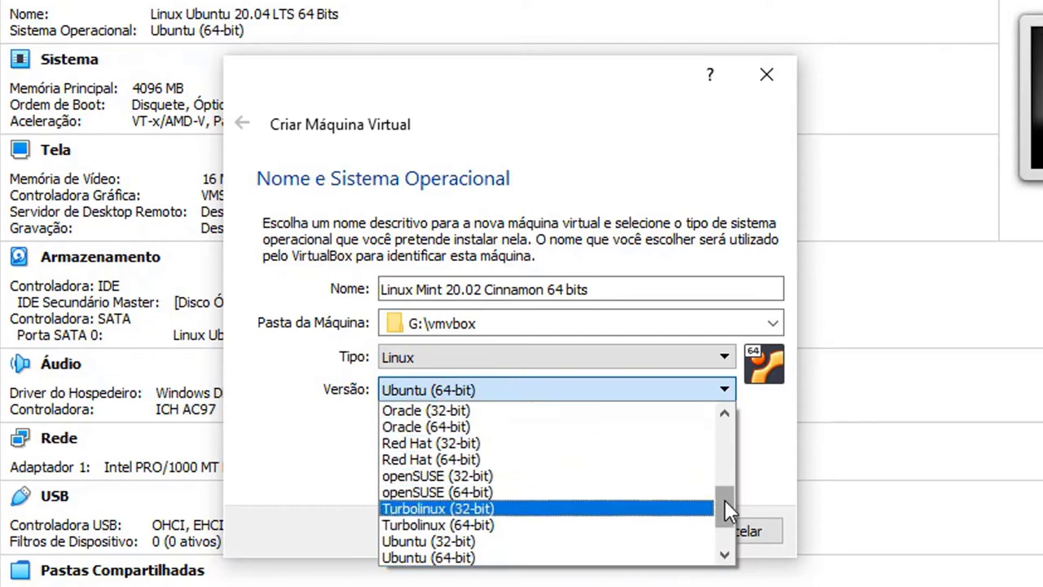
scroll(732, 521, down, 1)
scroll(733, 537, down, 1)
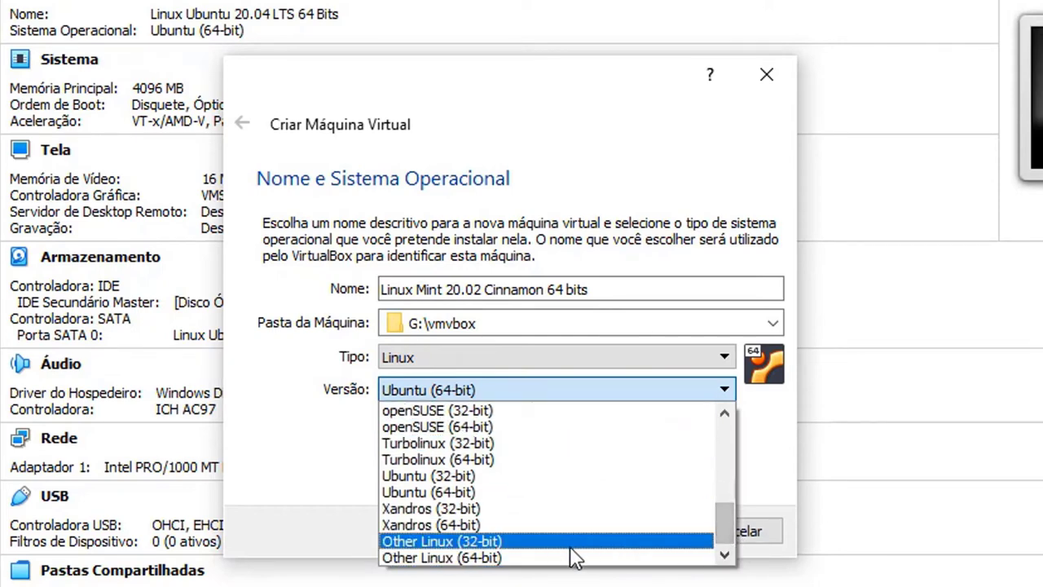
click(781, 453)
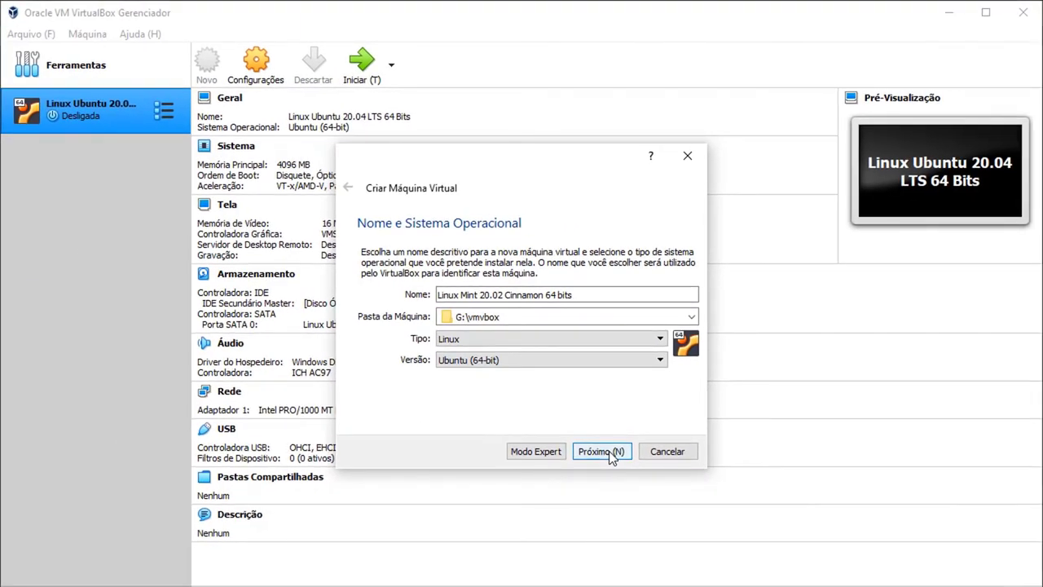
- Give the new machine 4096 MB of memory
click(609, 453)
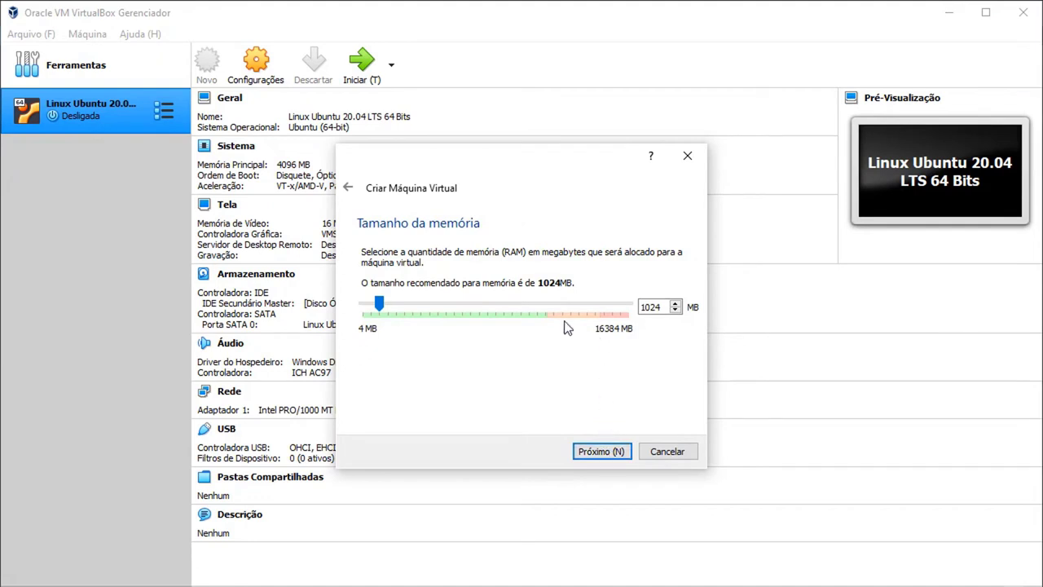
click(676, 303)
drag(379, 303, 387, 307)
click(600, 451)
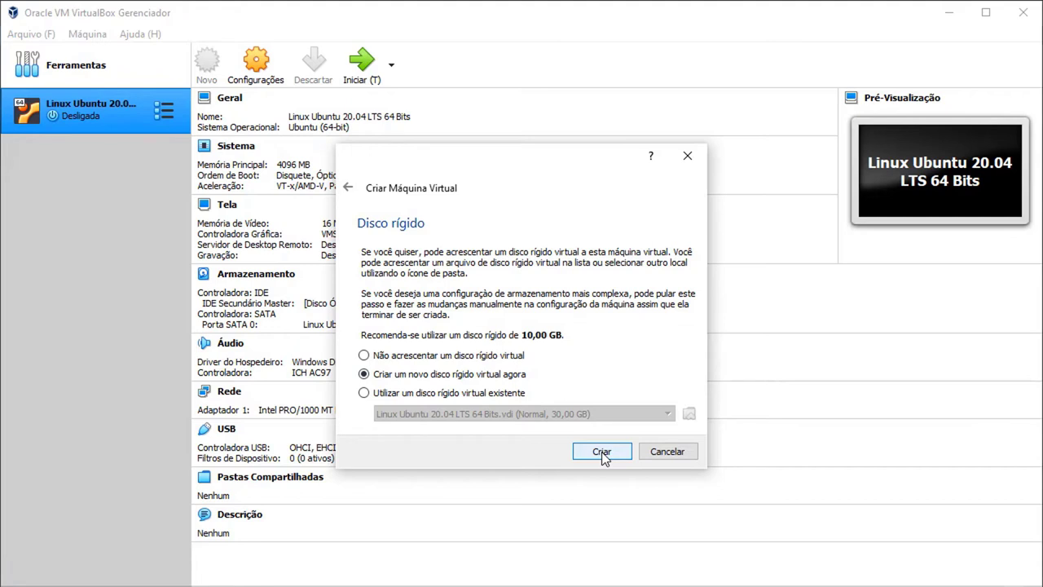
- Create a new VDI hard disk with dynamically allocated storage
click(601, 451)
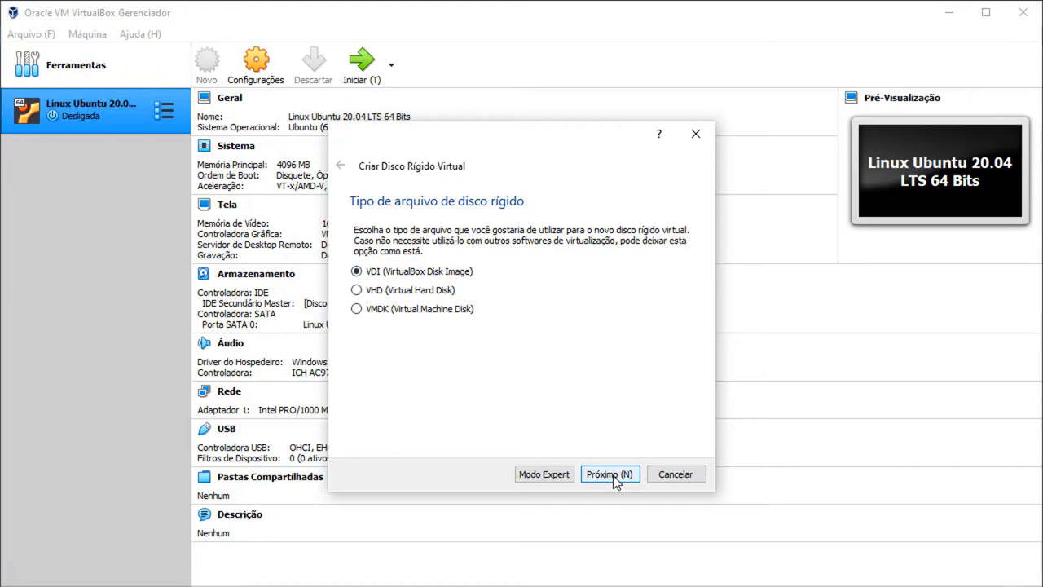
click(613, 477)
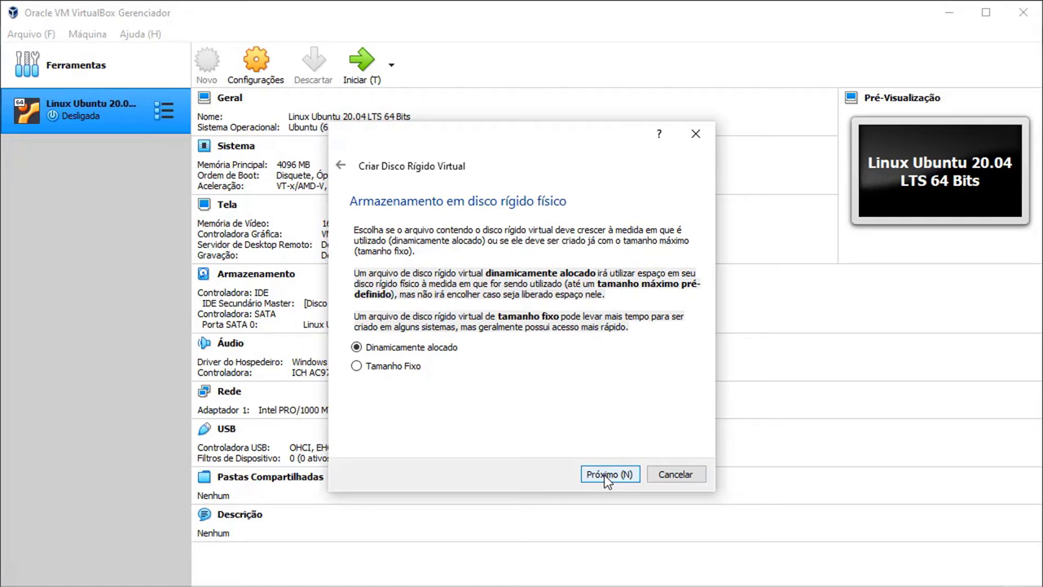
click(604, 474)
- Set the virtual disk size to 20,76 GB and create the machine
click(447, 263)
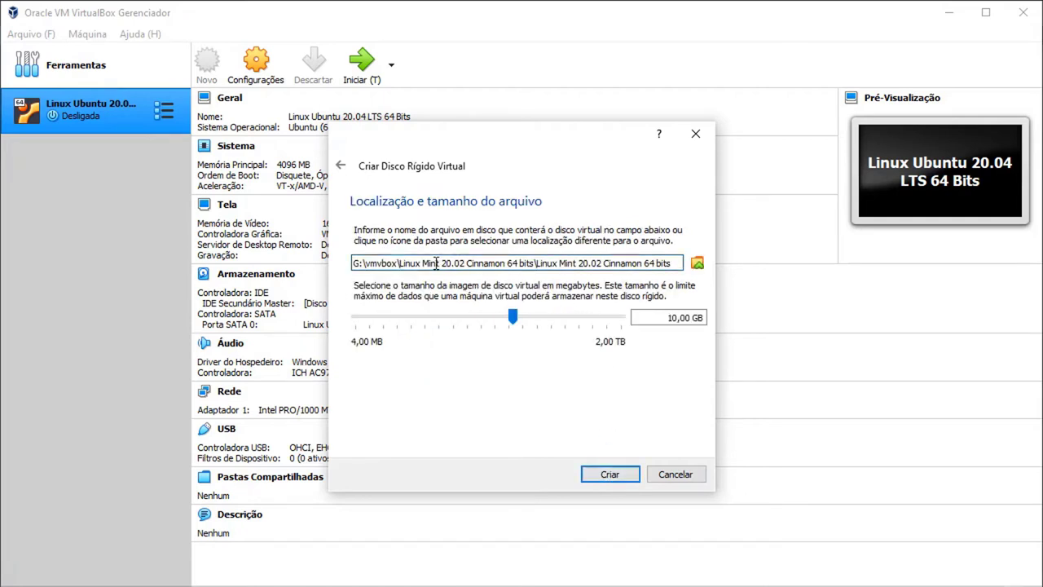
click(670, 320)
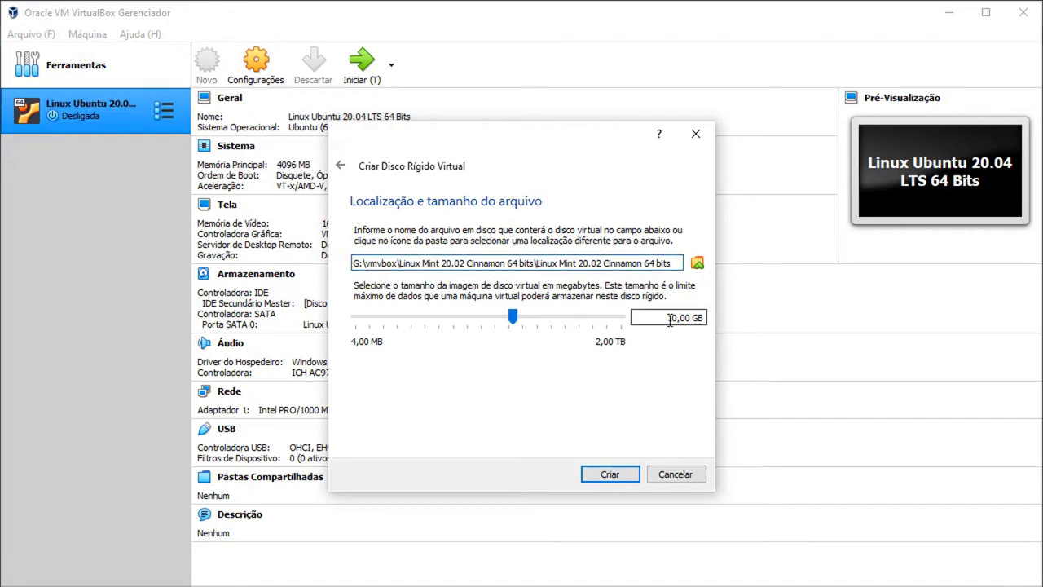
click(522, 320)
drag(528, 318, 525, 320)
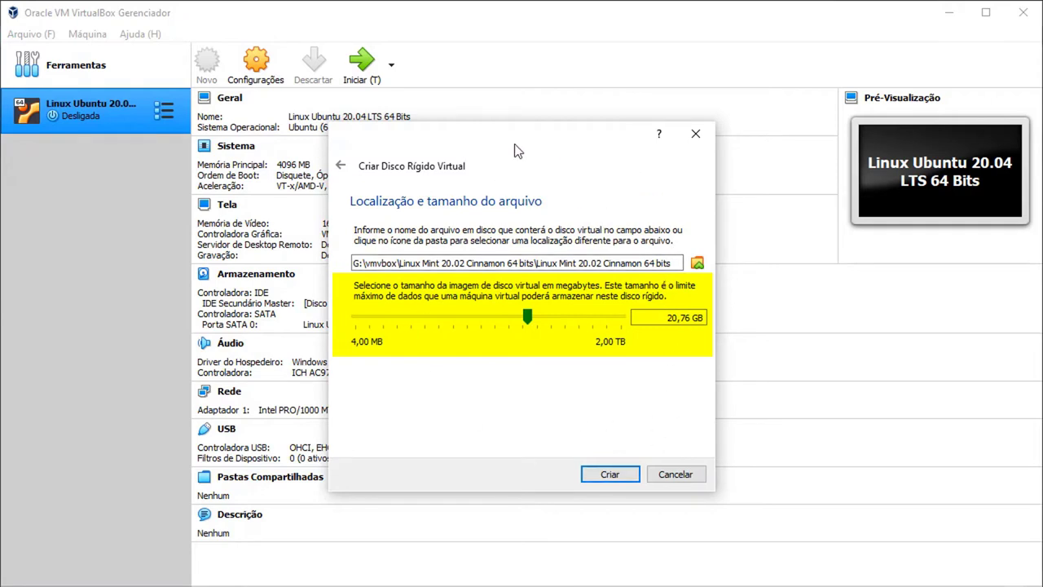
click(607, 473)
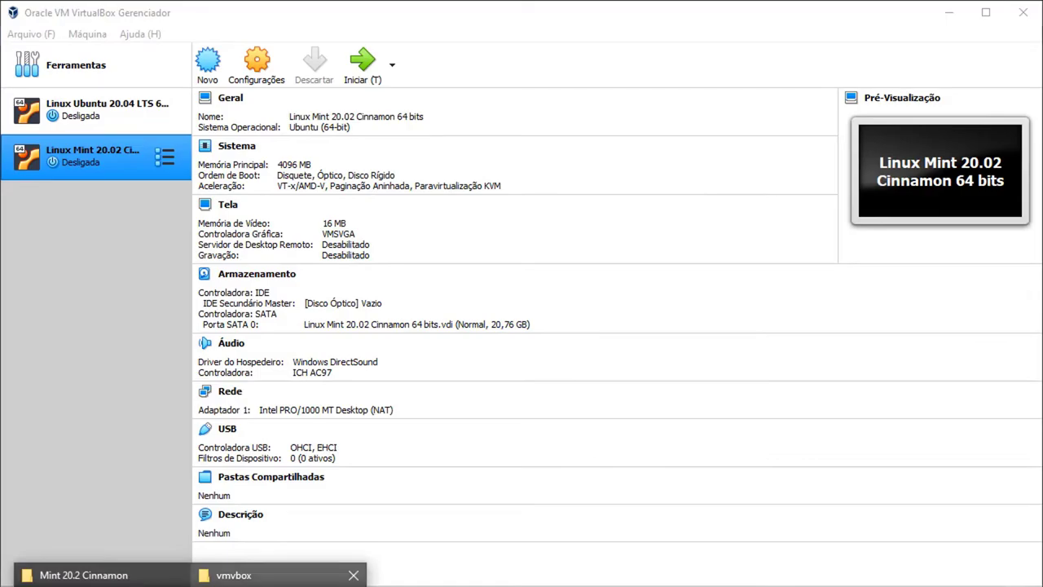
click(245, 575)
double_click(76, 188)
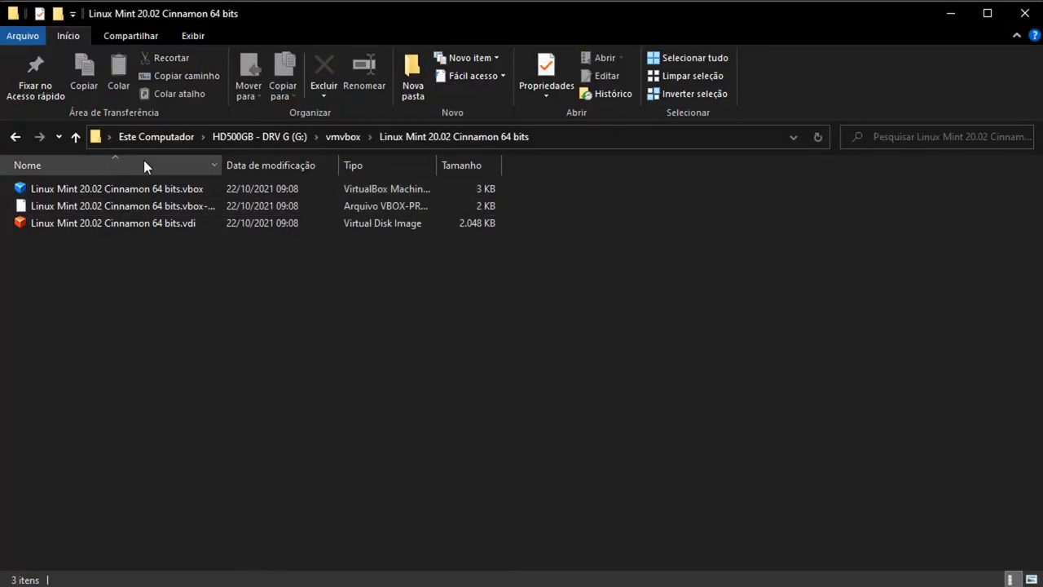
click(15, 136)
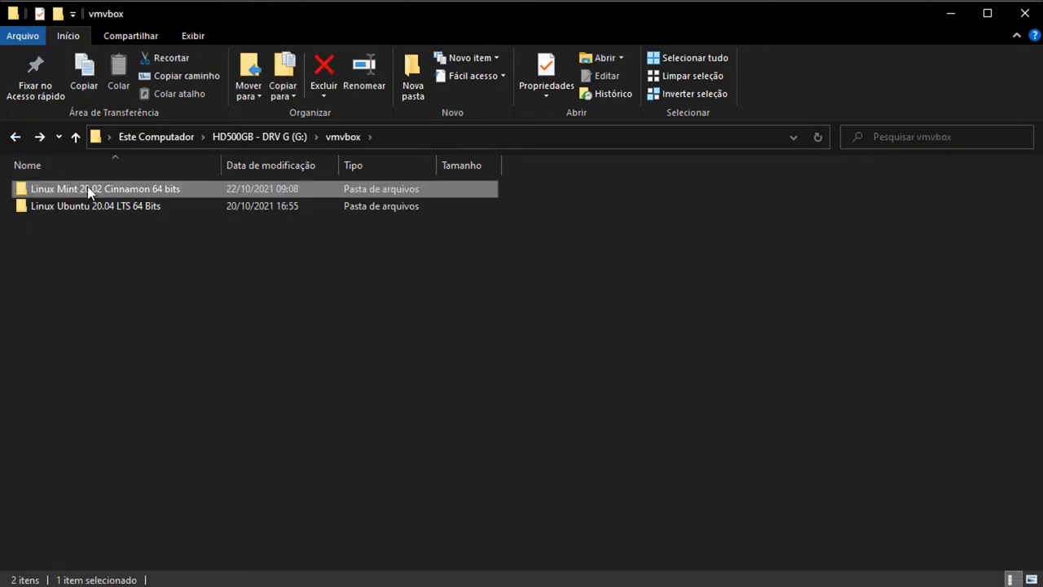
double_click(70, 208)
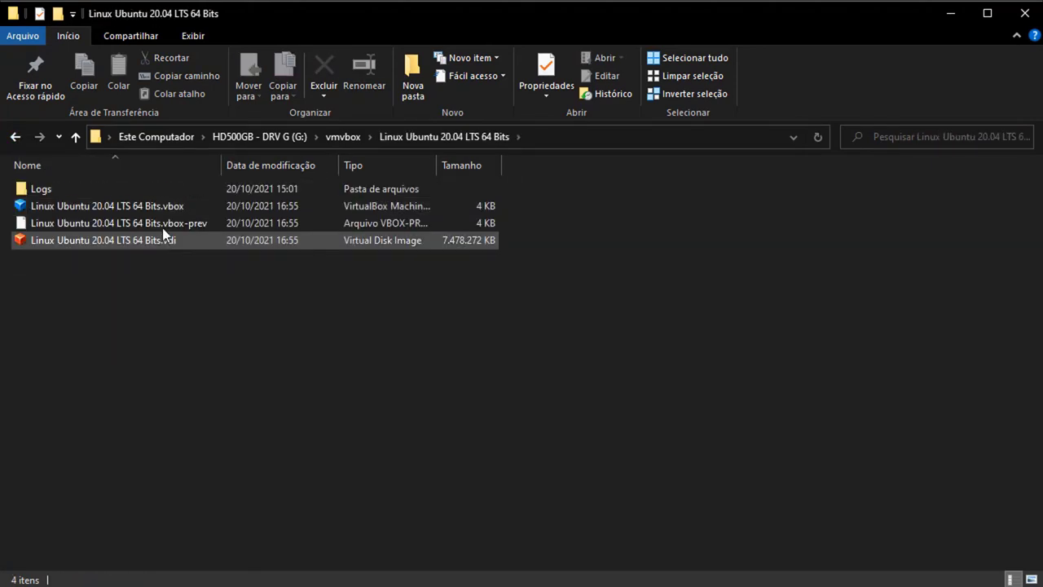
click(16, 138)
double_click(153, 191)
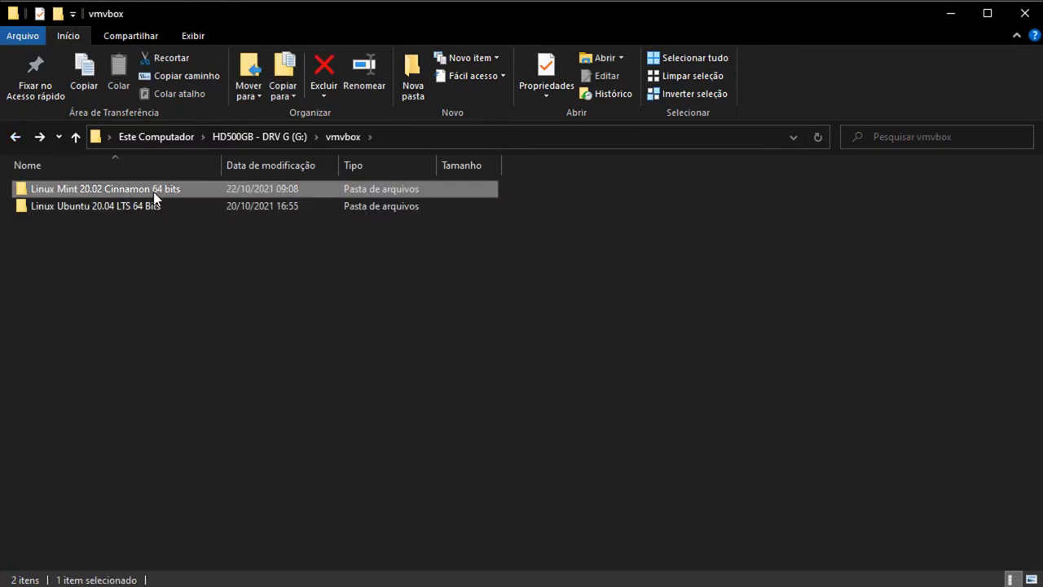
click(170, 223)
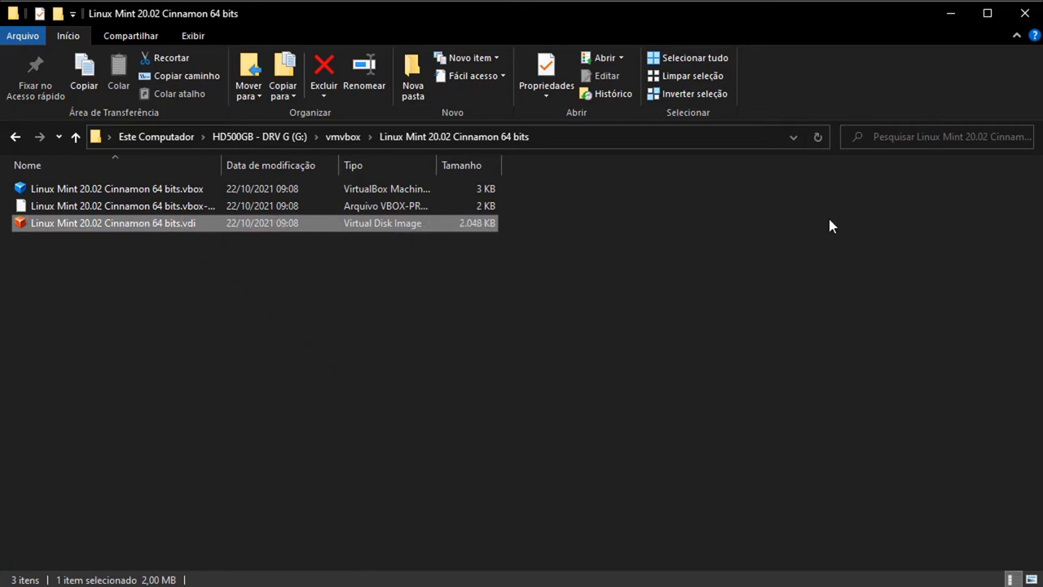
click(950, 18)
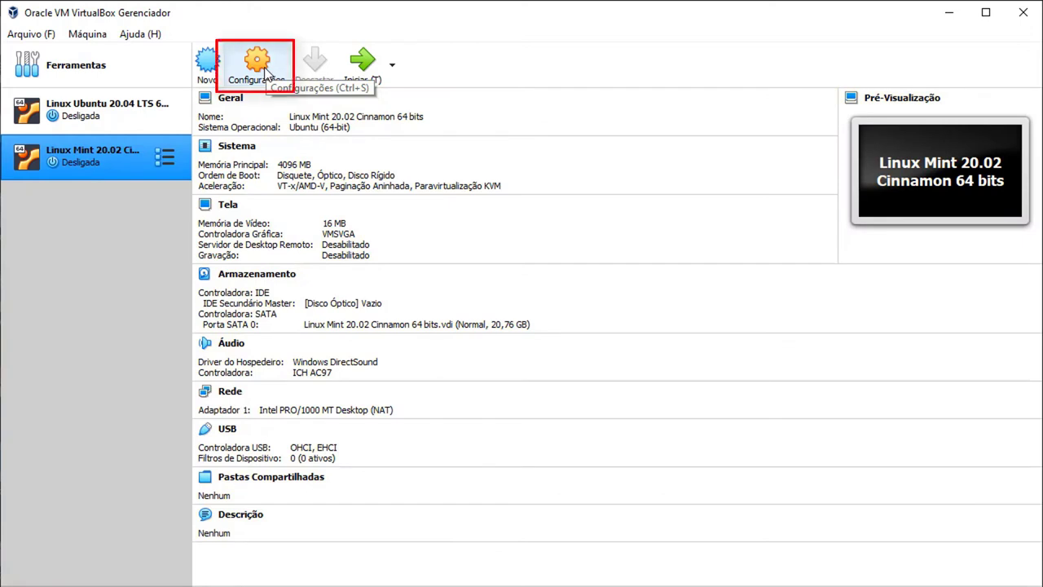
- Open the Mint machine's settings and copy its name from the General page
click(265, 71)
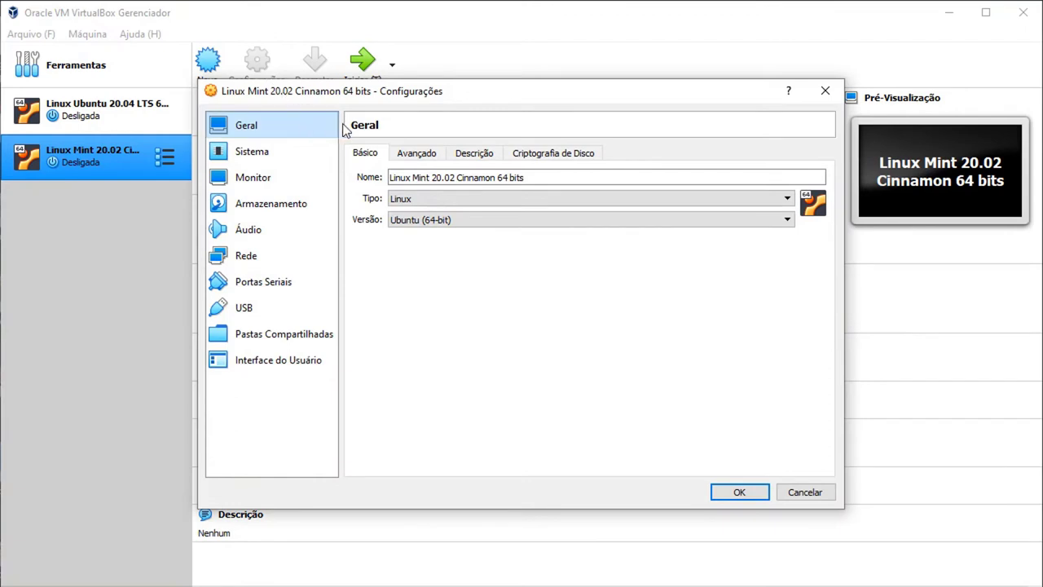
click(480, 159)
click(419, 159)
click(380, 156)
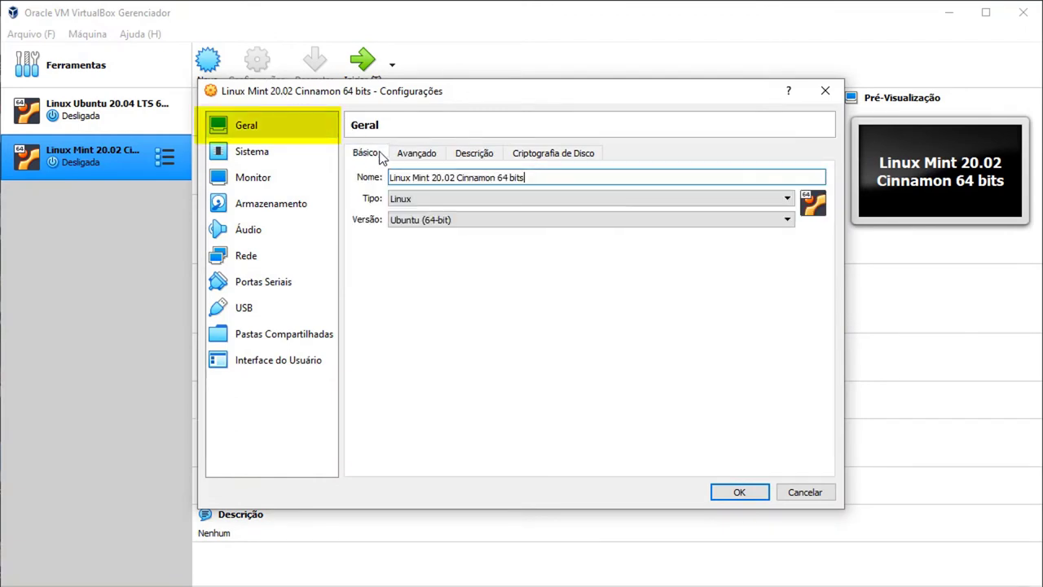
drag(526, 179, 362, 181)
key(ctrl+c)
- Write a description with the machine name and the guest login user and password
click(474, 154)
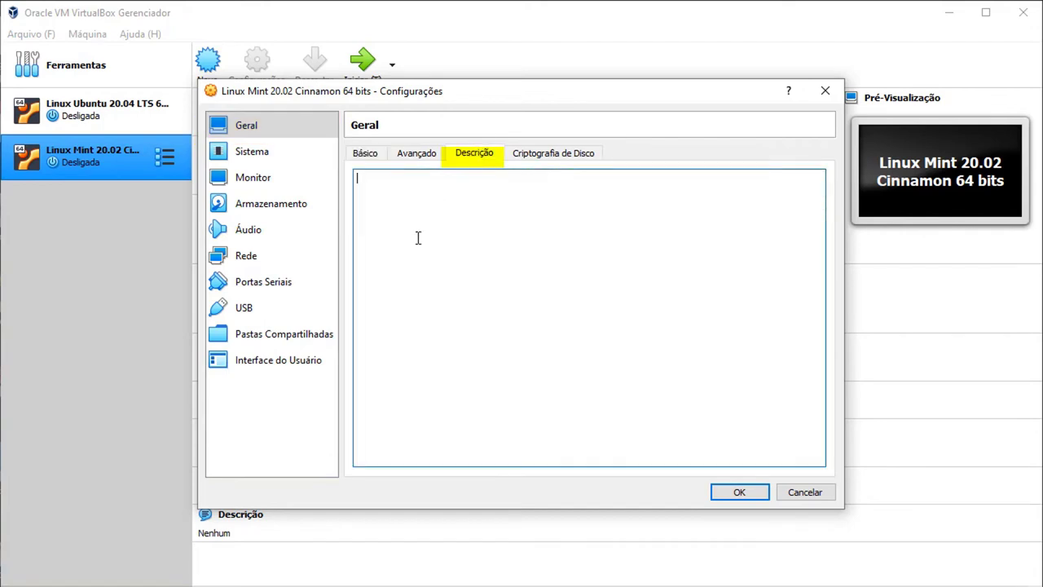
click(423, 197)
key(ctrl+v)
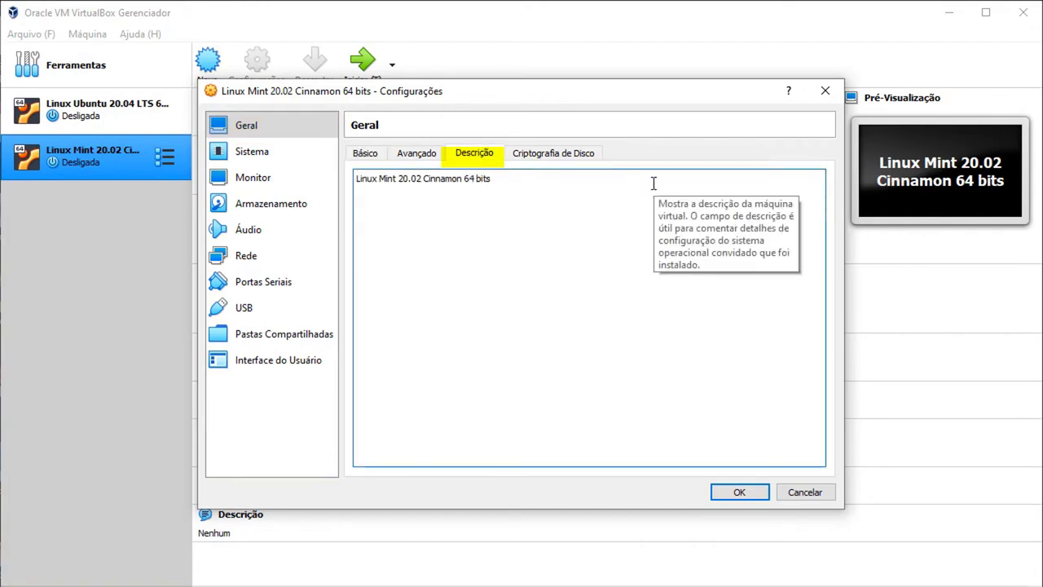
text(U: webmundi)
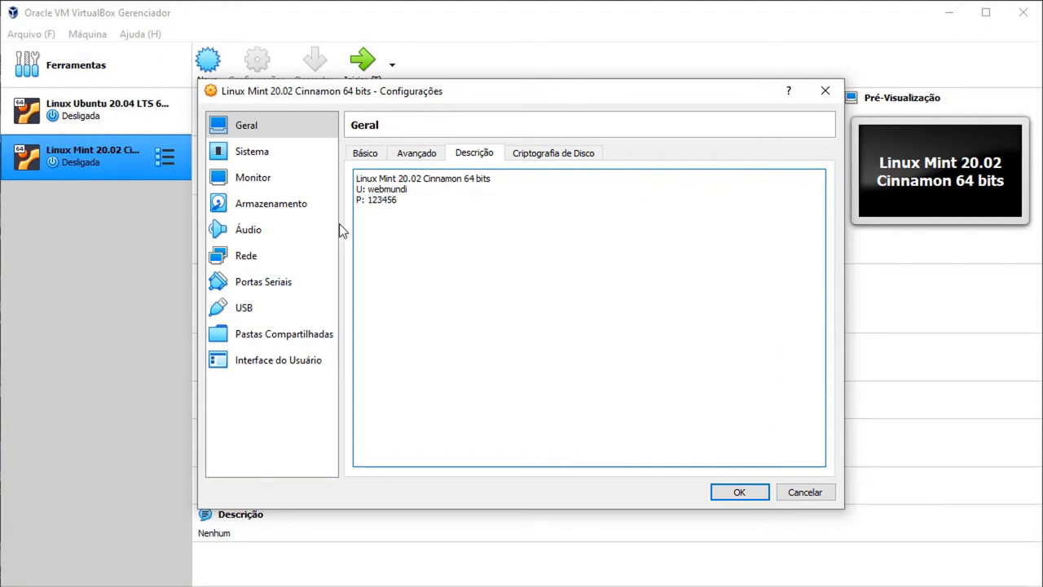
click(257, 158)
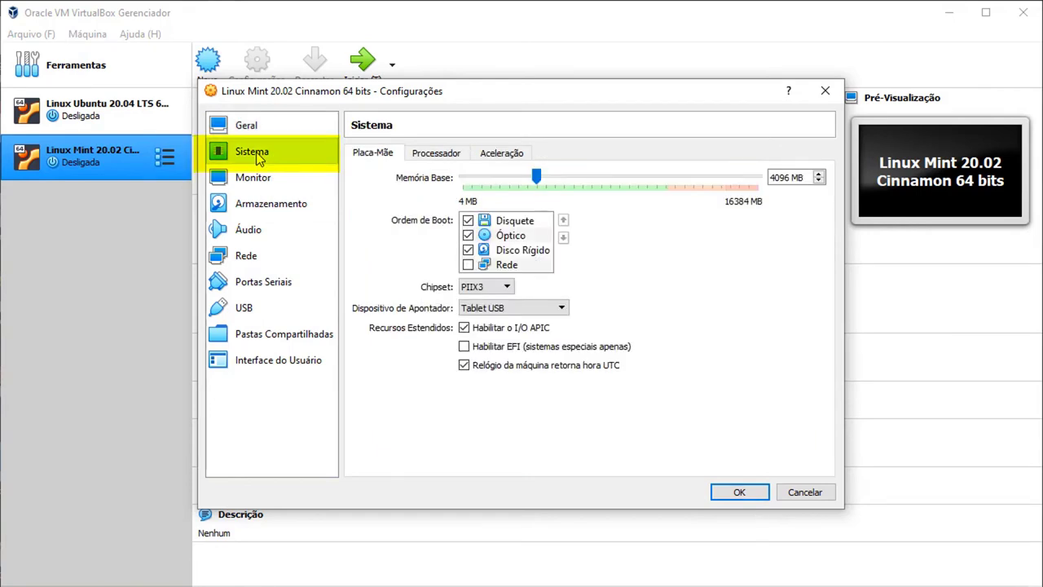
- Remove the floppy from the boot order and give the machine 2 processors
click(469, 220)
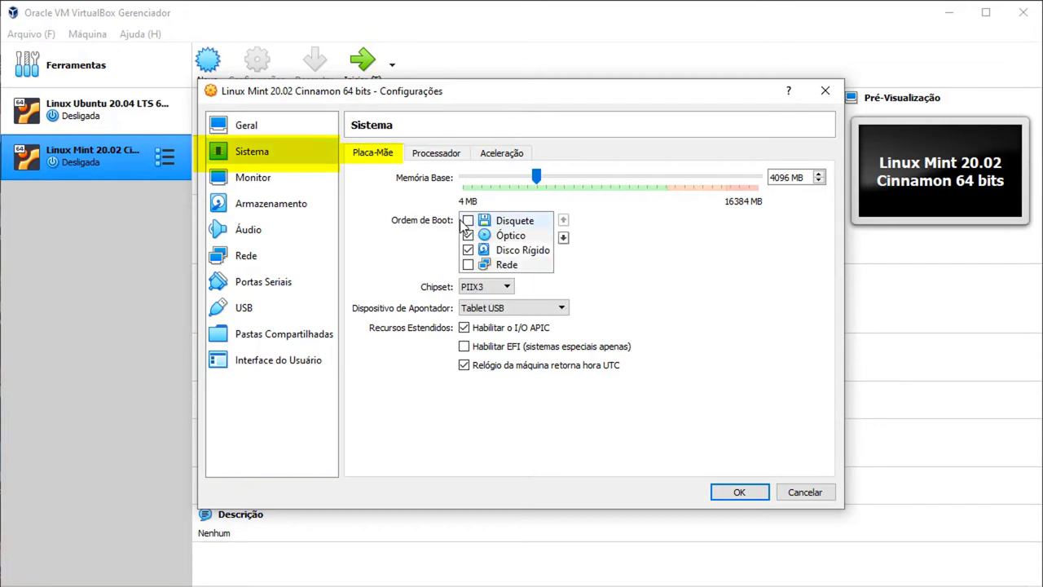
click(444, 156)
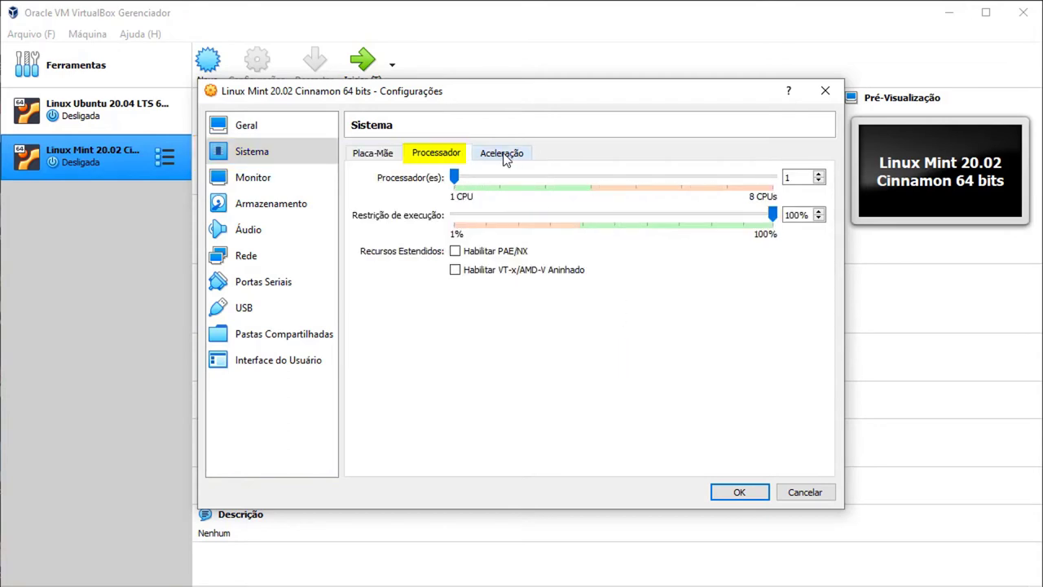
click(819, 175)
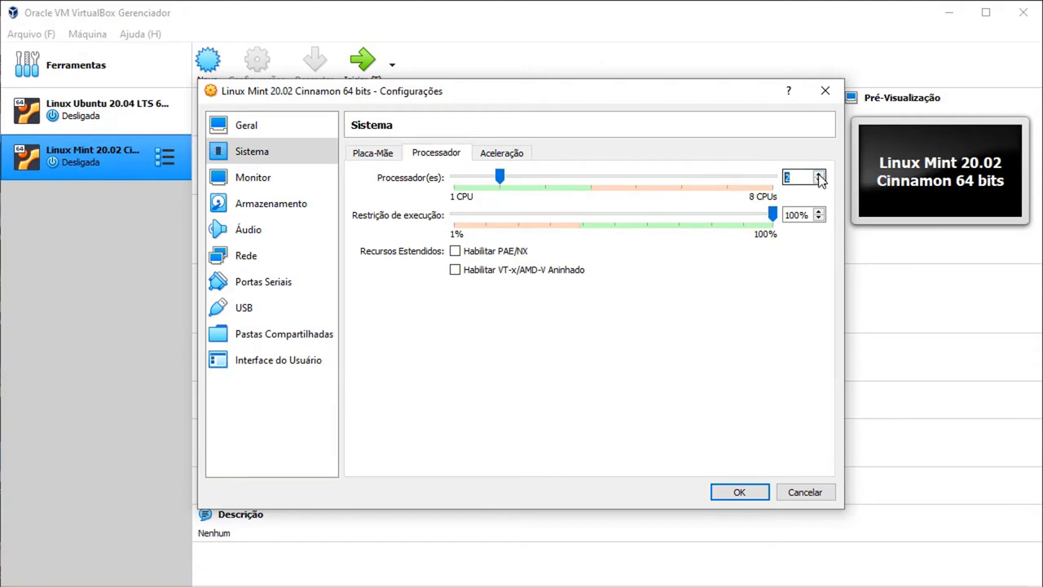
click(499, 156)
click(275, 179)
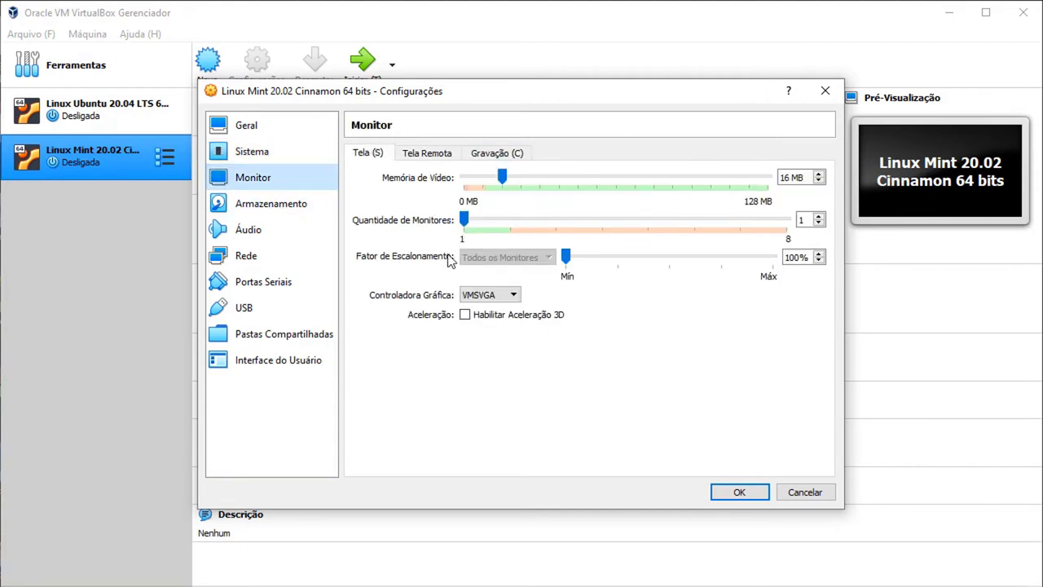
- Show the Storage page with the empty IDE optical drive and SATA Mint disk
click(271, 209)
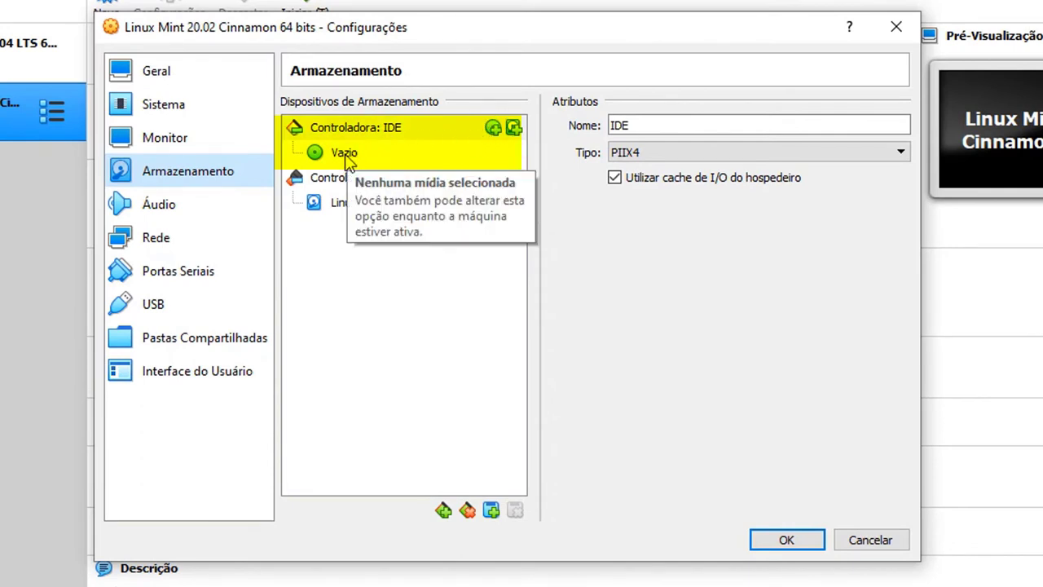
- Attach linuxmint-20.2-cinnamon-64bit.iso as an optical disk on the IDE controller and save the settings
click(492, 131)
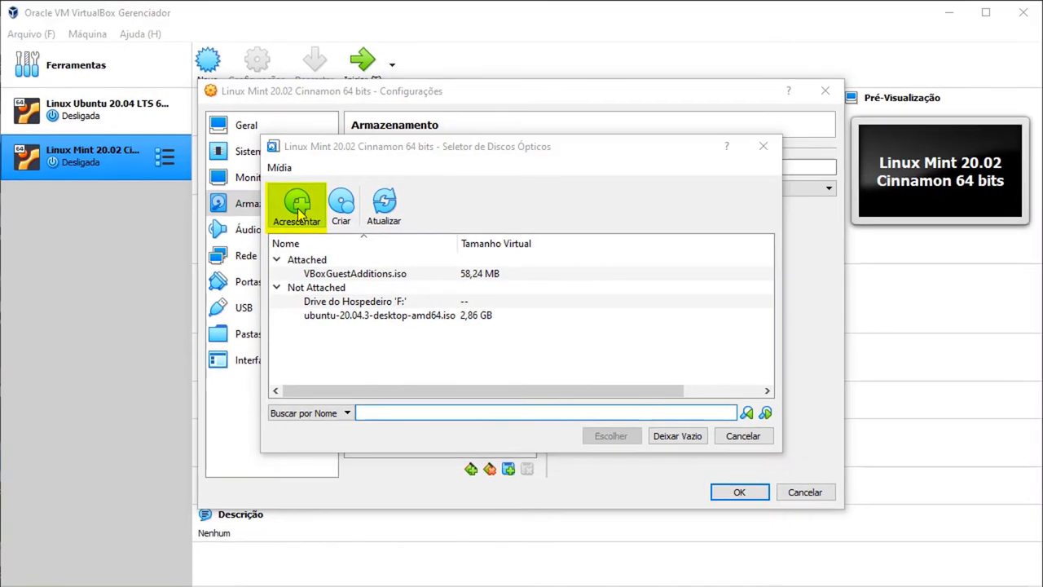
click(262, 191)
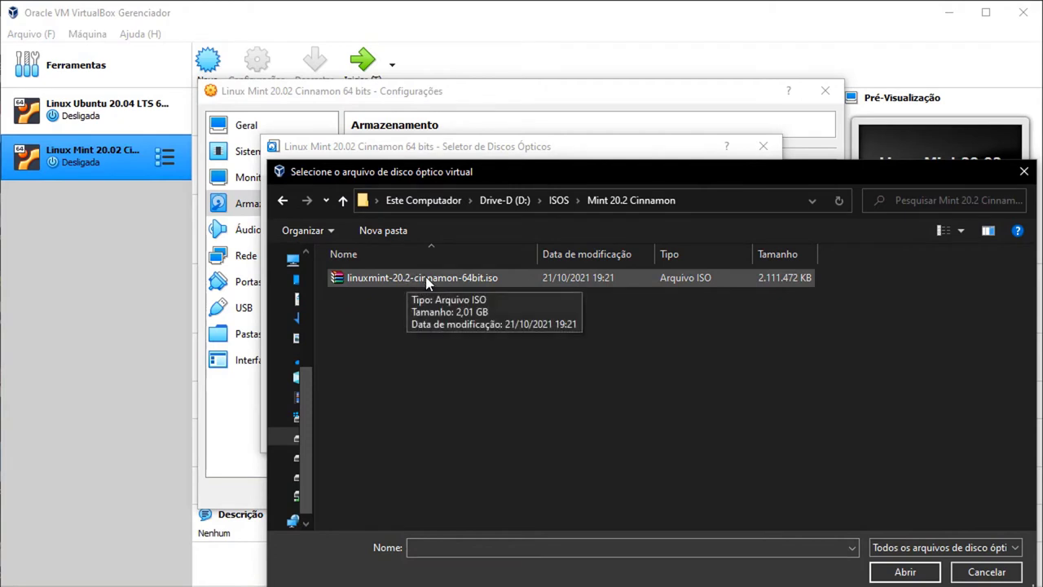
click(427, 281)
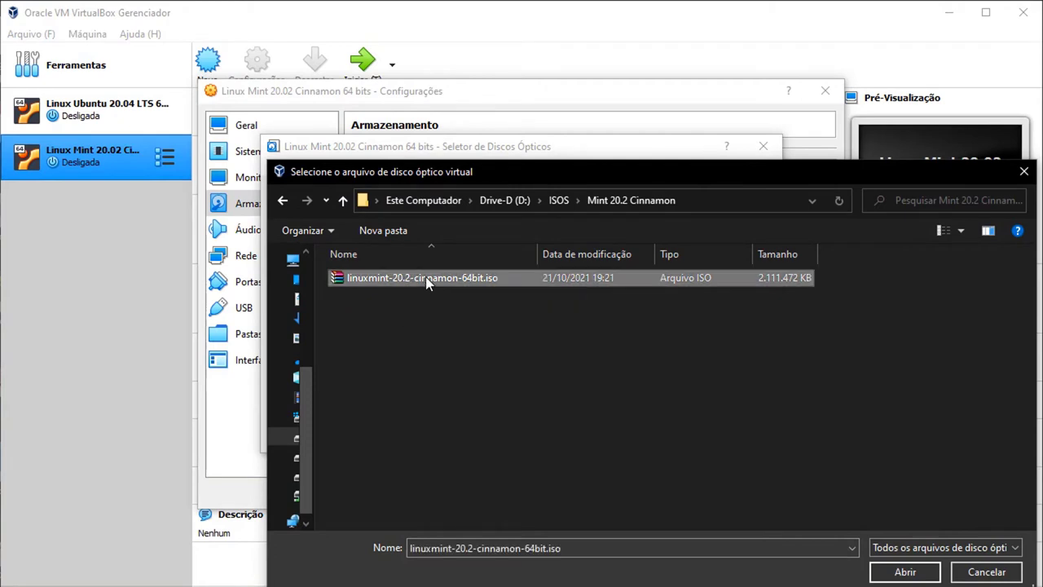
click(904, 571)
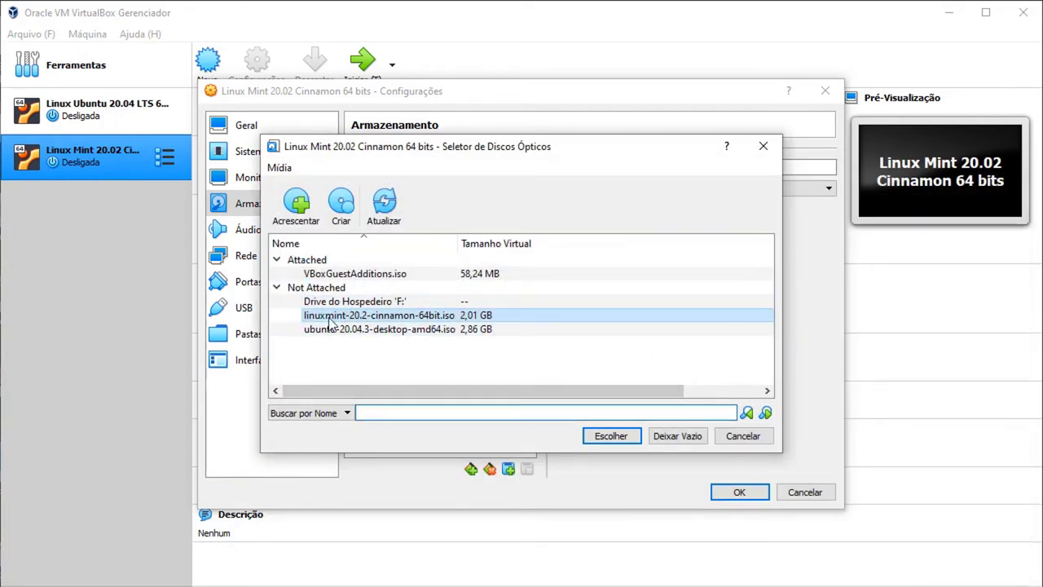
click(600, 438)
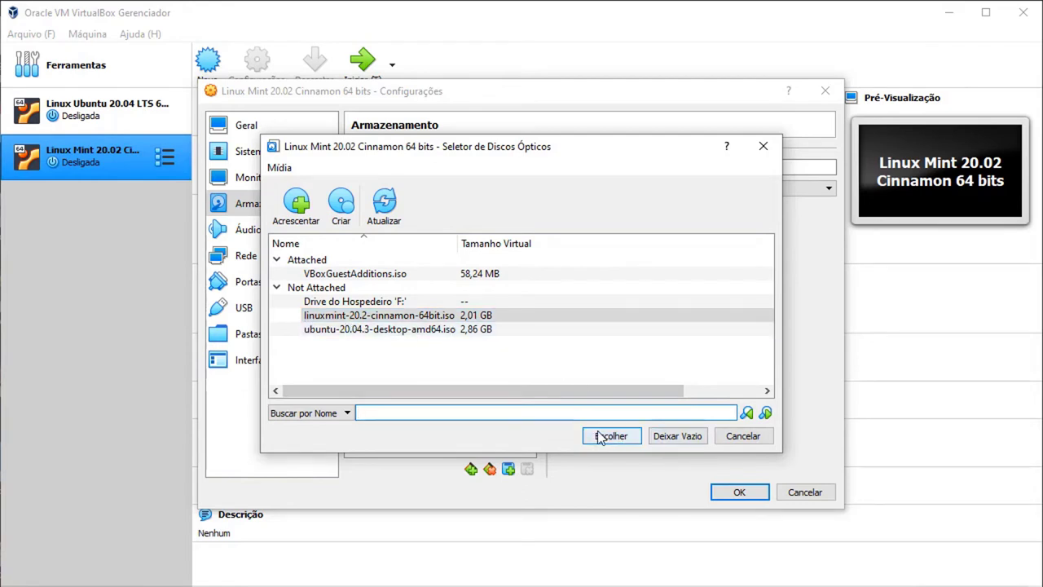
click(600, 437)
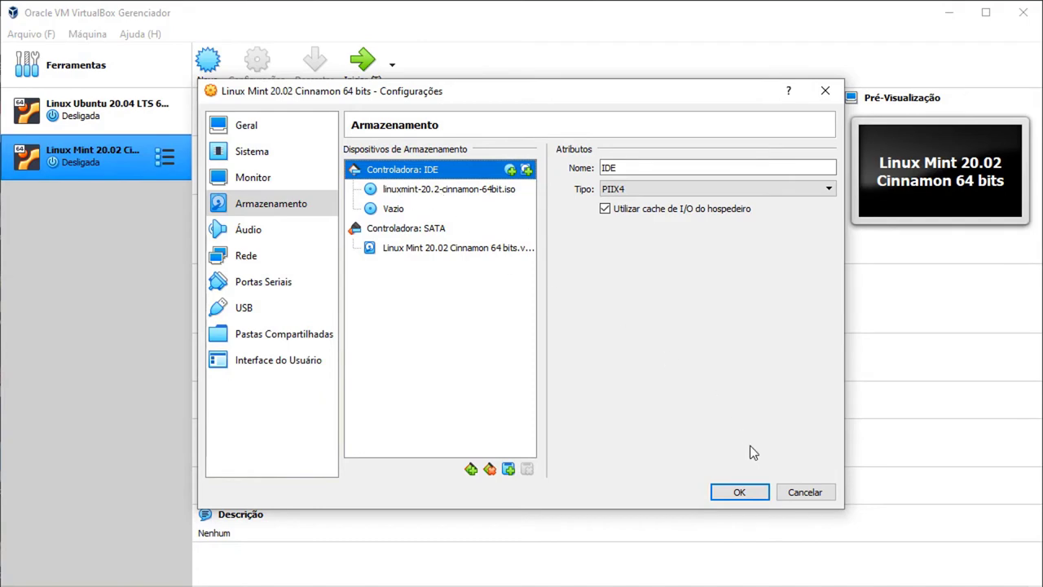
click(739, 493)
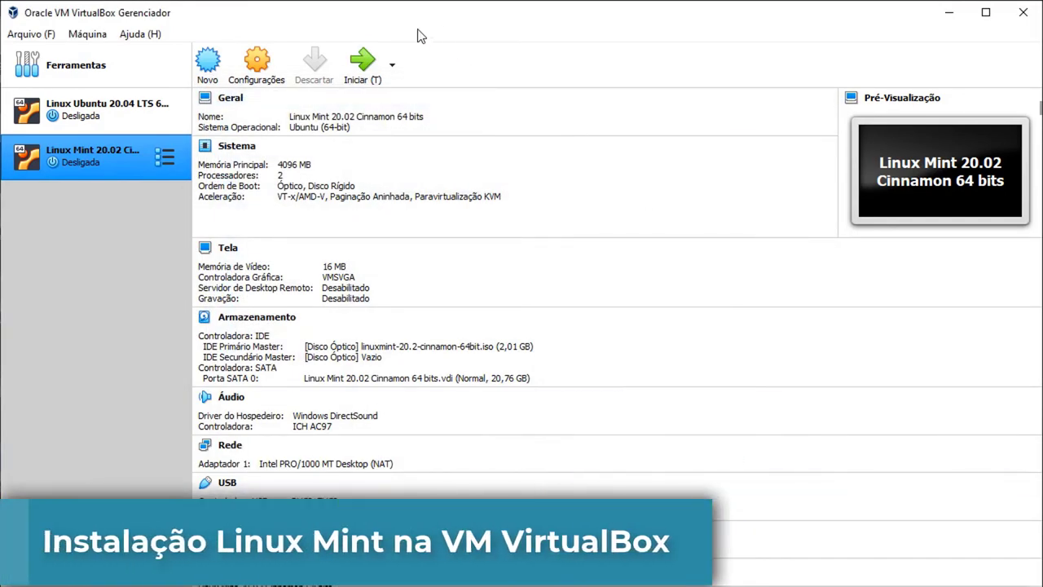
- Start the Linux Mint 20.02 virtual machine and move its window lower on screen
scroll(456, 533, down, 1)
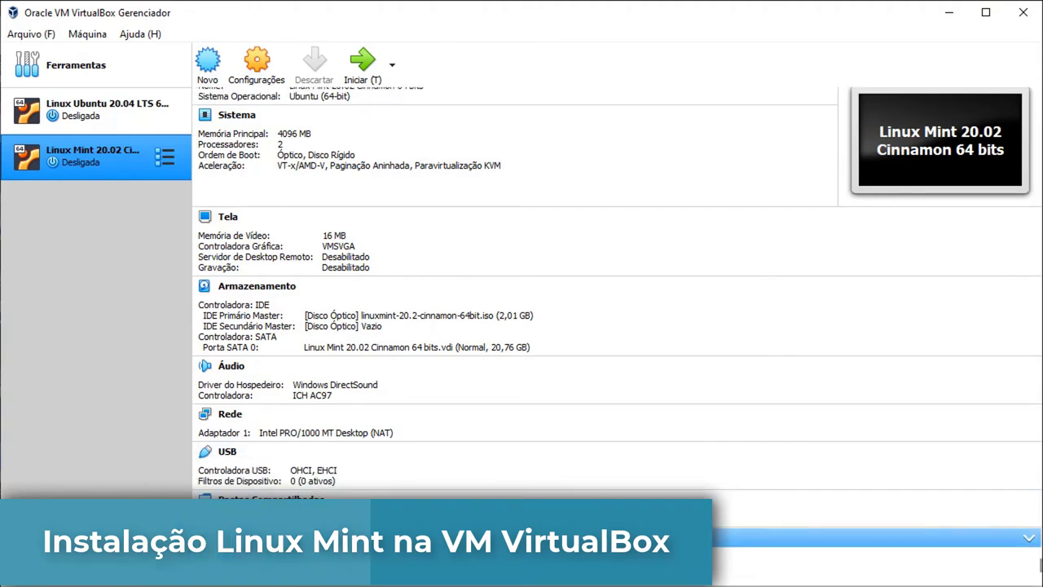
scroll(399, 94, up, 1)
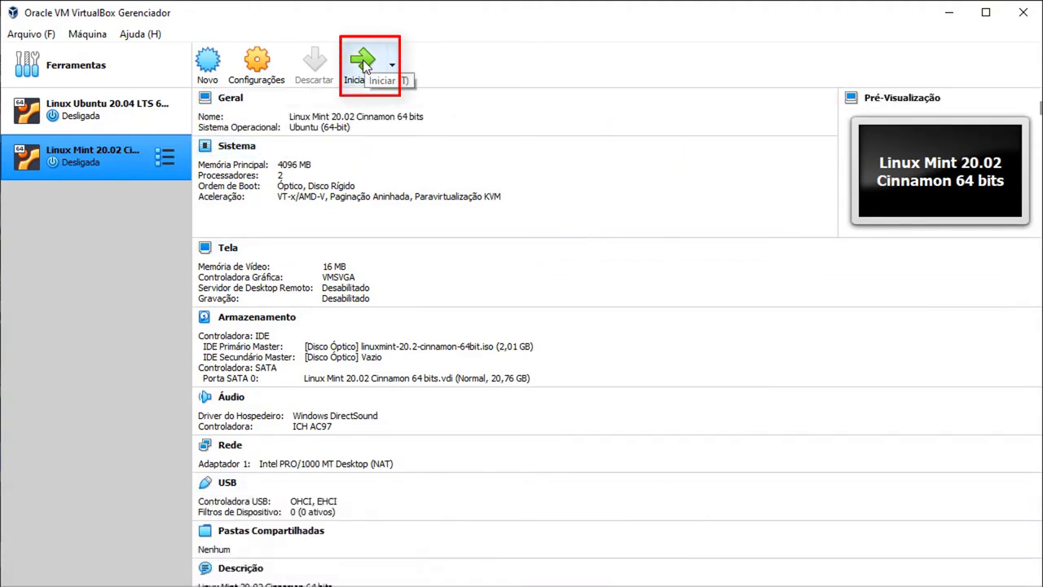
click(362, 61)
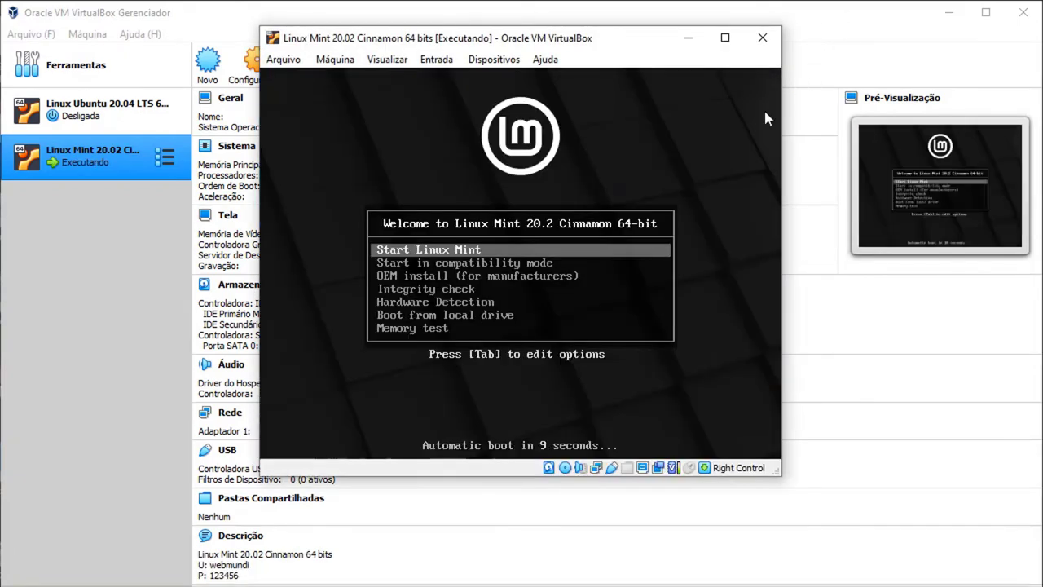
drag(611, 42, 617, 100)
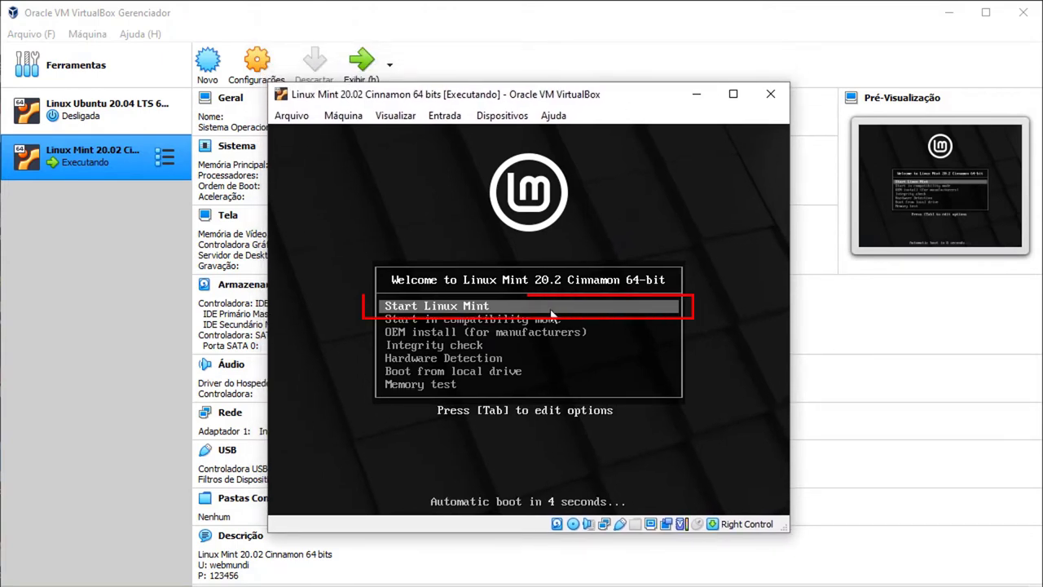
- Boot the live Linux Mint session, widen the VM window on both sides, and launch Install Linux Mint
key(Return)
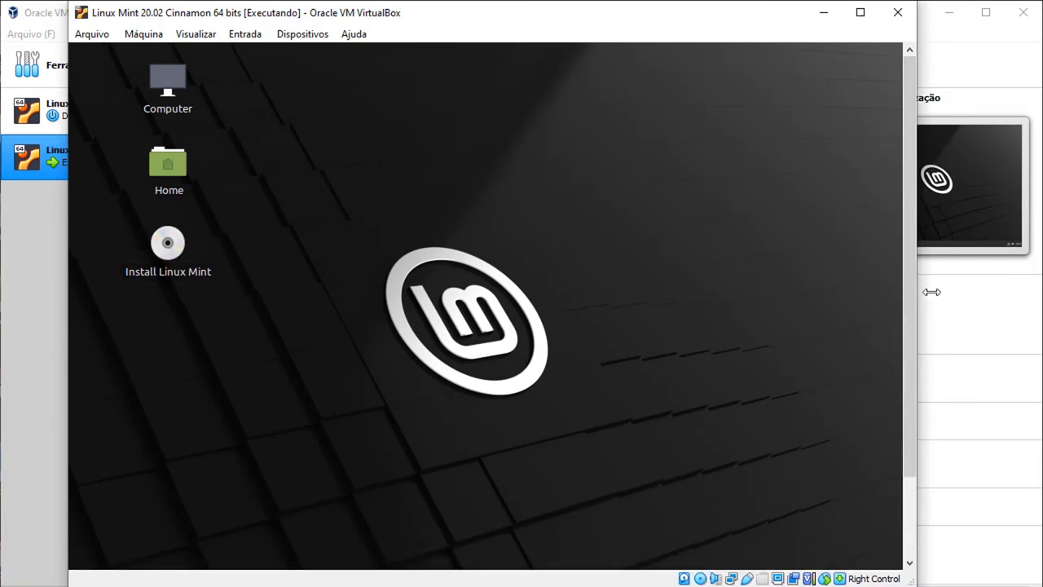
drag(67, 304, 36, 301)
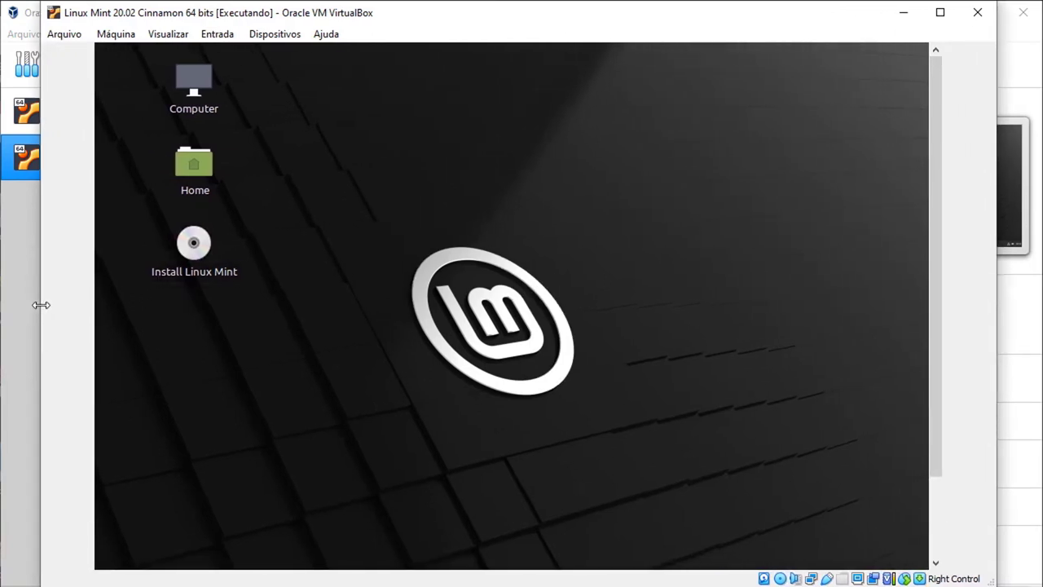
drag(36, 217, 5, 220)
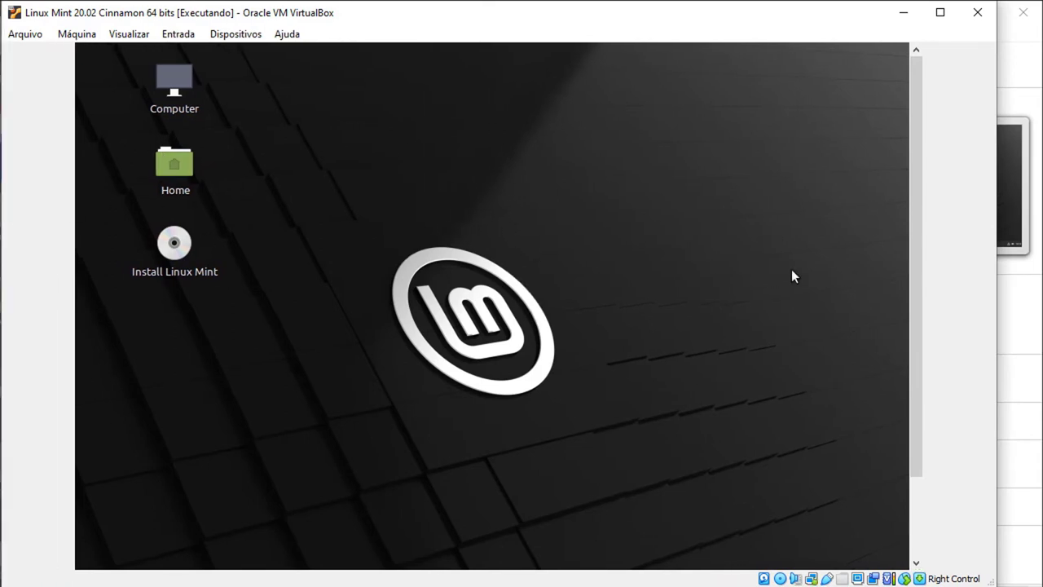
drag(997, 288, 1040, 288)
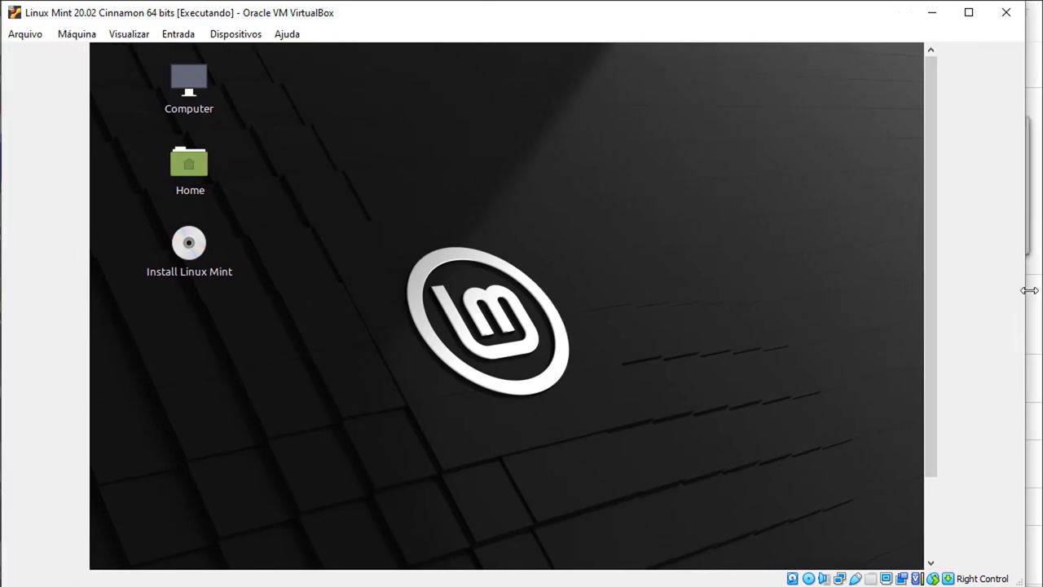
click(196, 249)
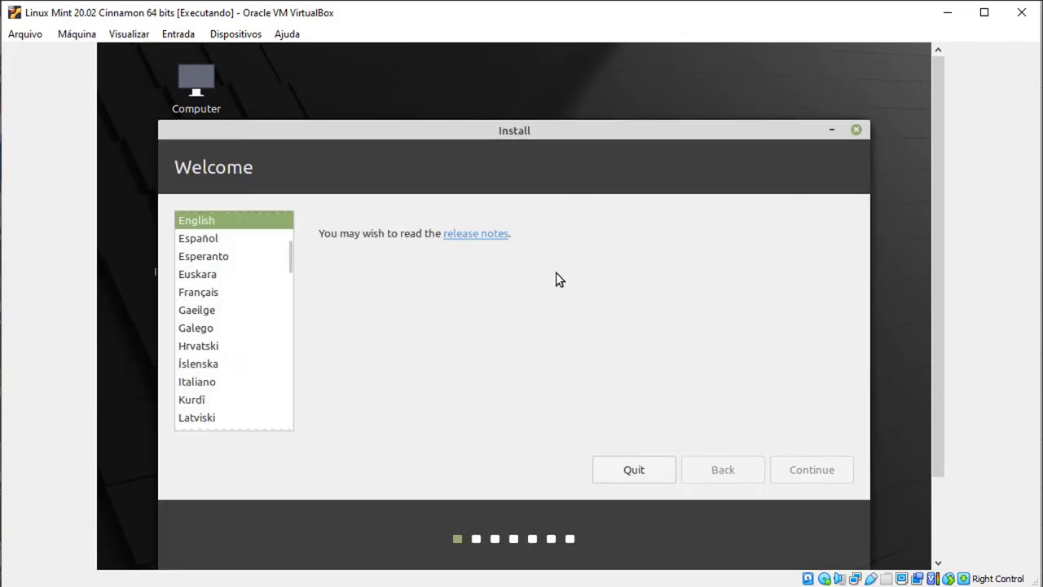
- Choose Português do Brasil as the installer language and continue past the welcome page
drag(935, 160, 938, 203)
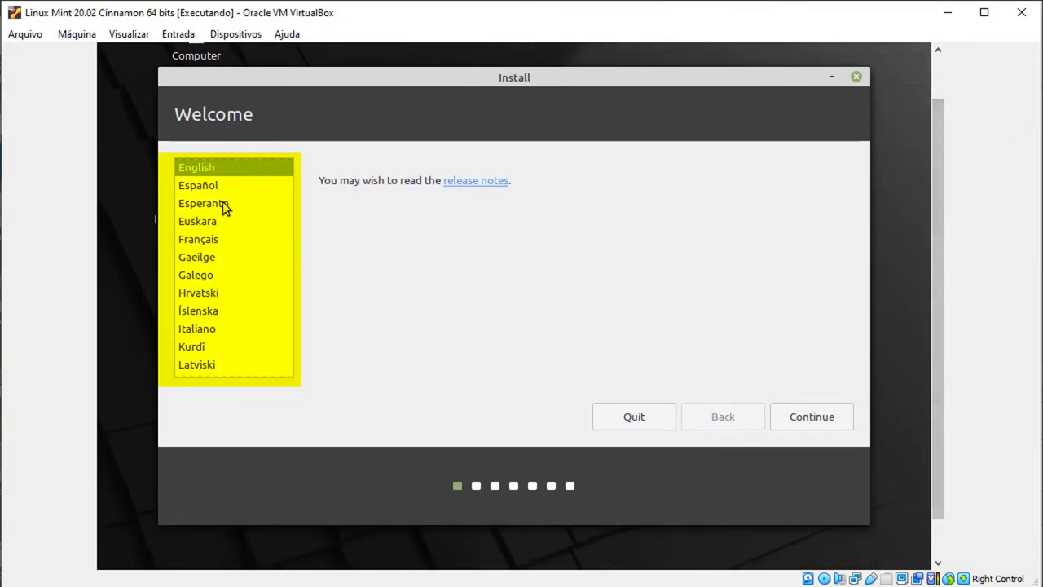
scroll(216, 255, down, 7)
click(209, 295)
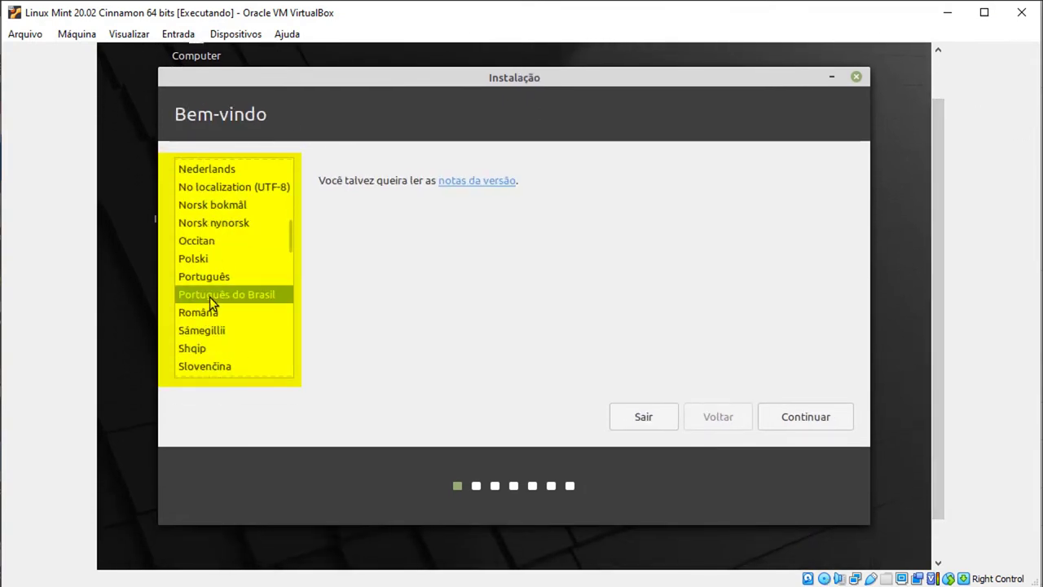
click(803, 417)
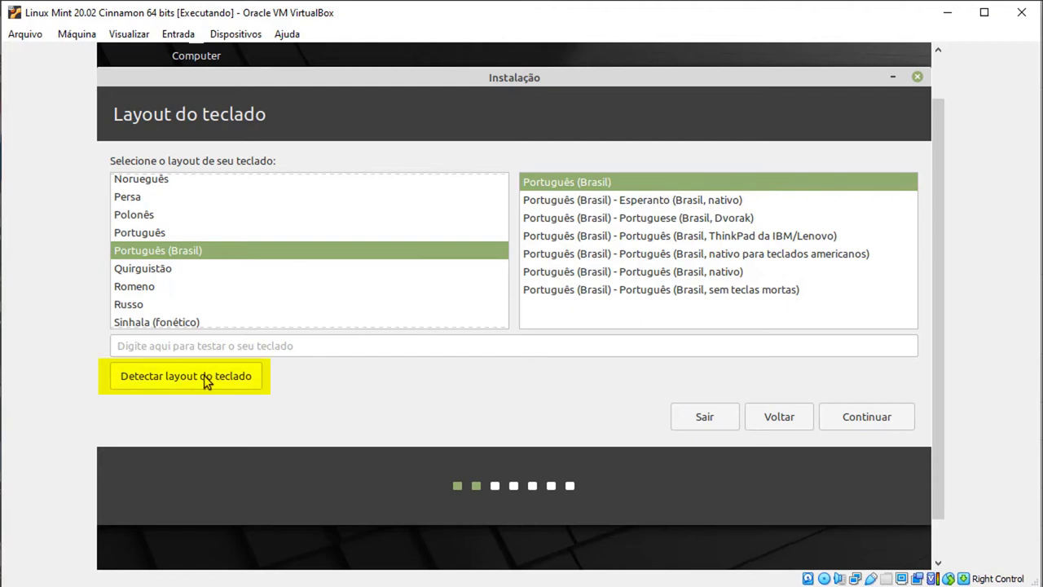
- Detect the keyboard layout by answering the key prompts, keeping Português (Brasil), and continue
click(204, 375)
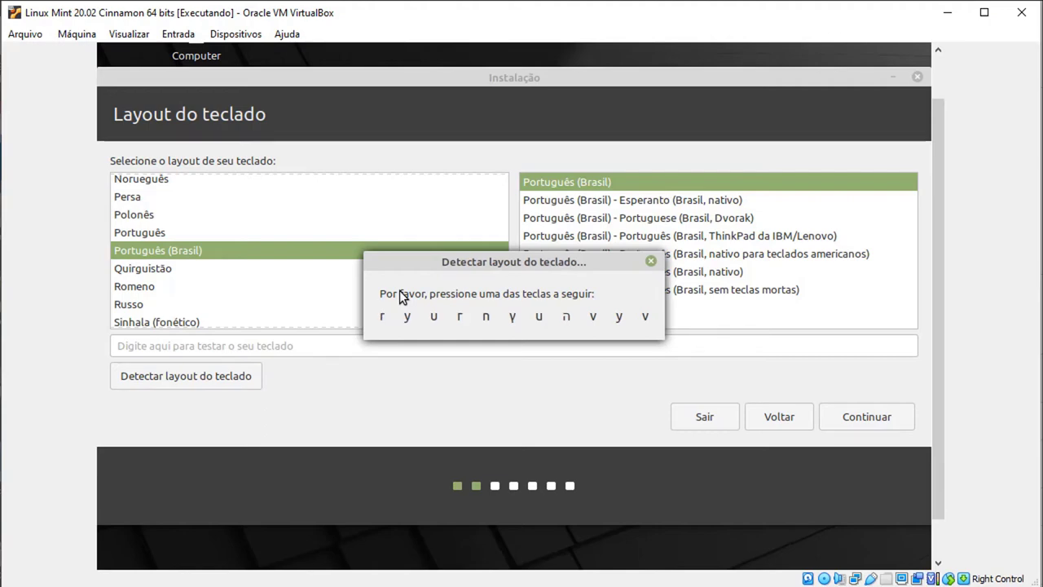
key(r)
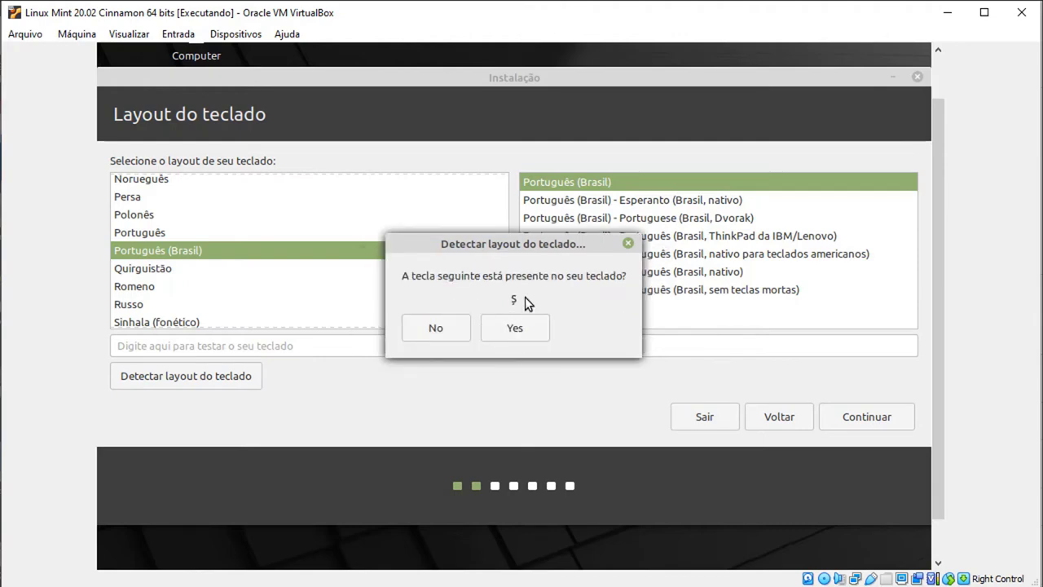
click(440, 326)
click(446, 329)
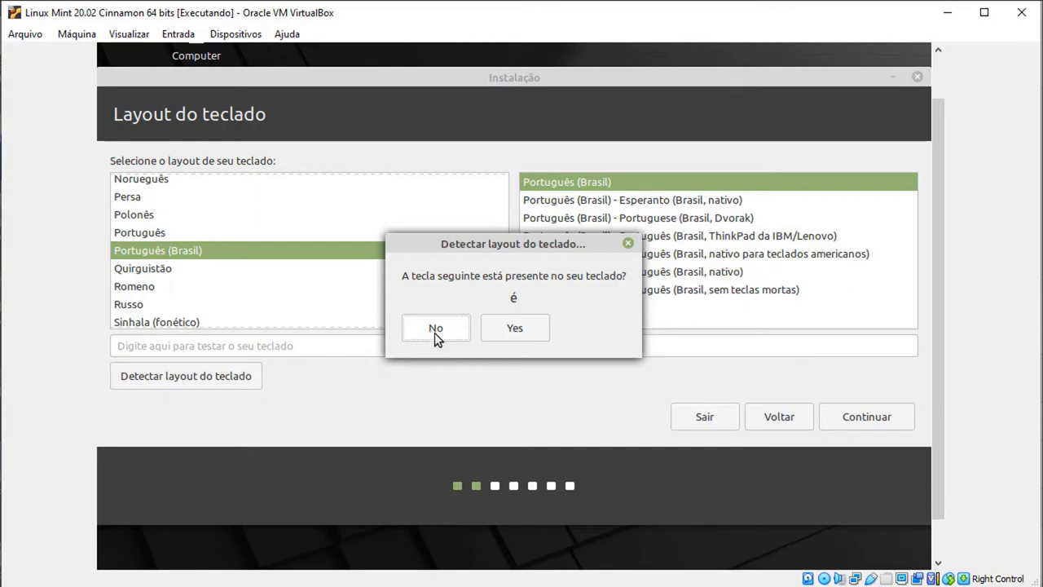
click(432, 328)
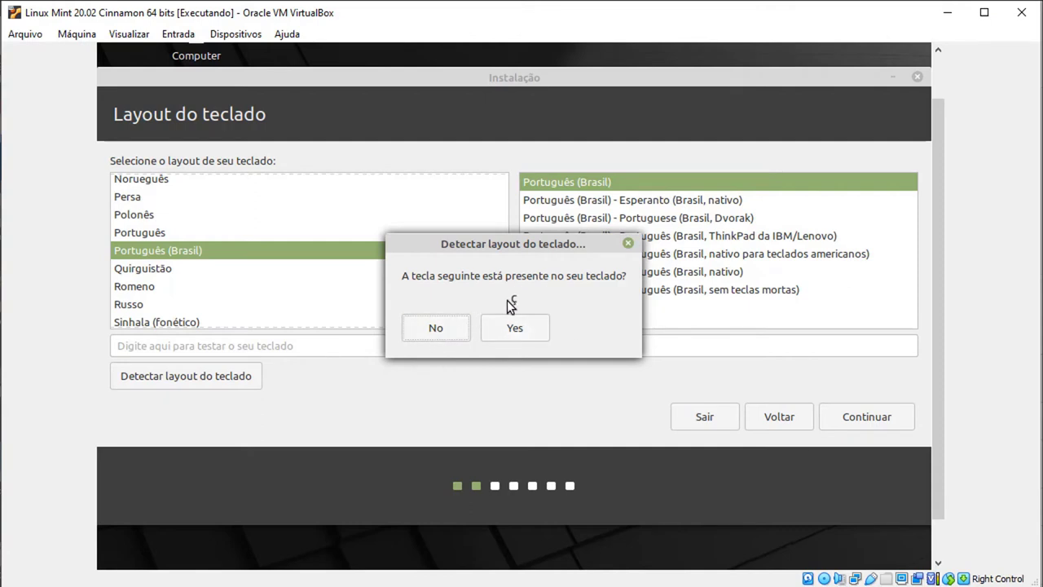
click(513, 327)
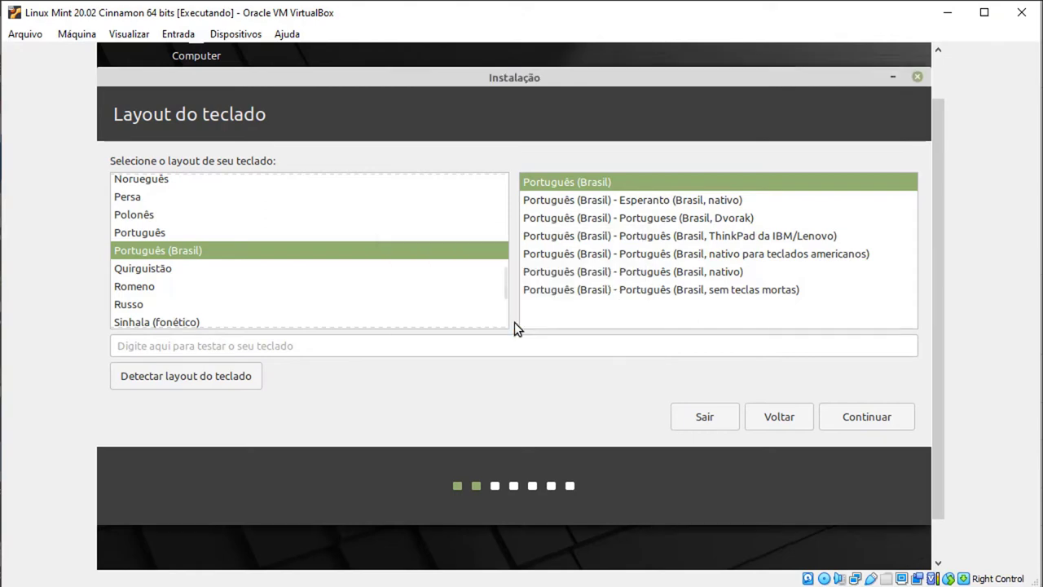
click(874, 415)
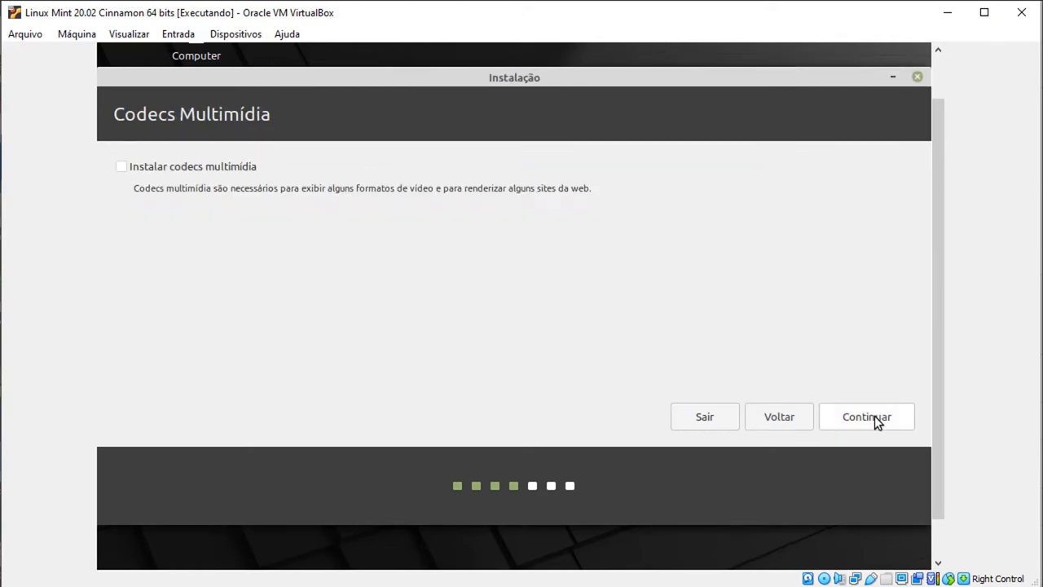
- Opt in to multimedia codecs, erase the disk for Linux Mint, and confirm writing partition changes
click(121, 167)
click(869, 411)
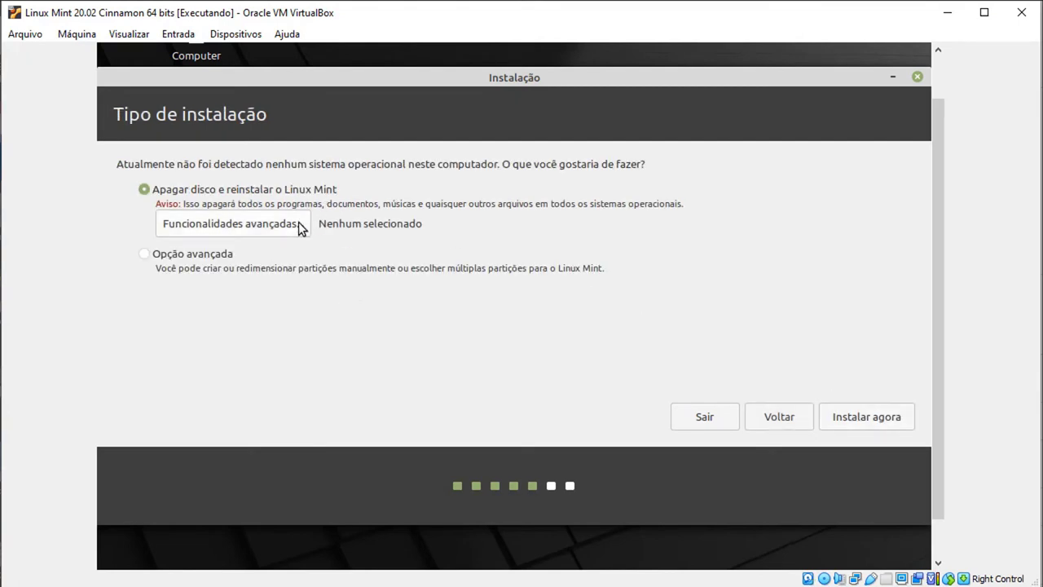
click(859, 414)
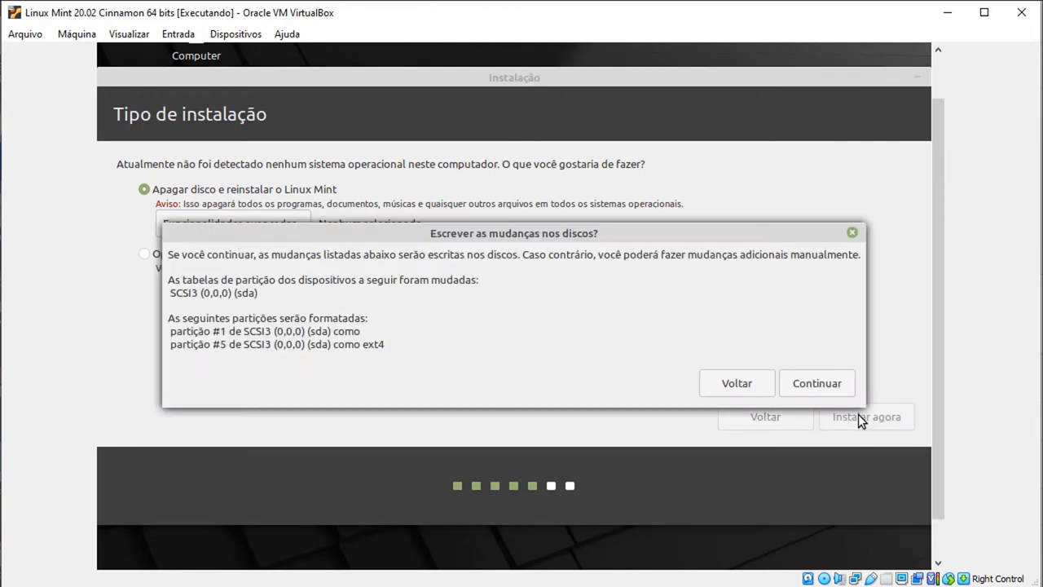
click(813, 386)
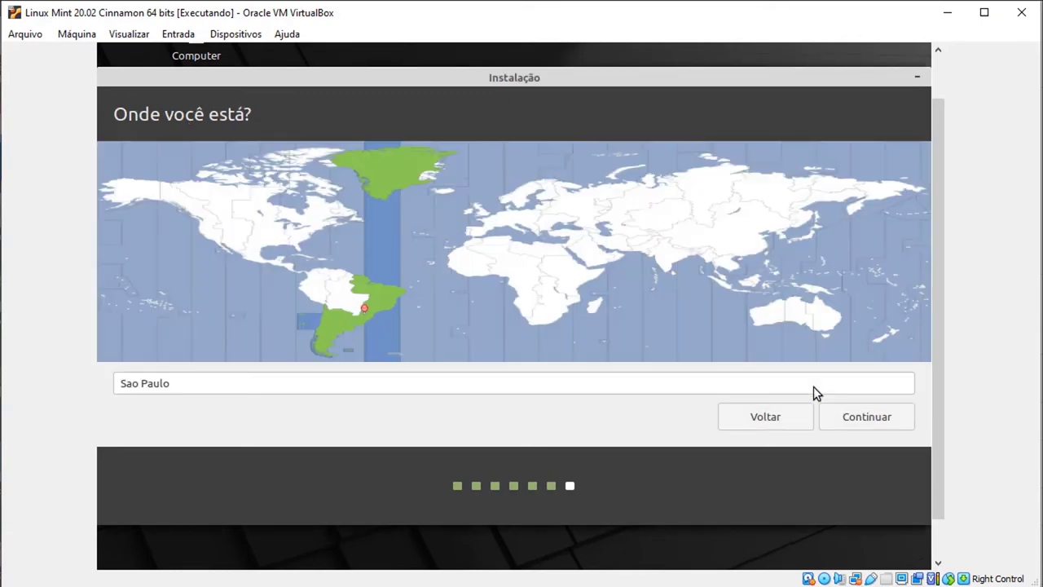
- Accept São Paulo as the location and enter the user's name
click(882, 417)
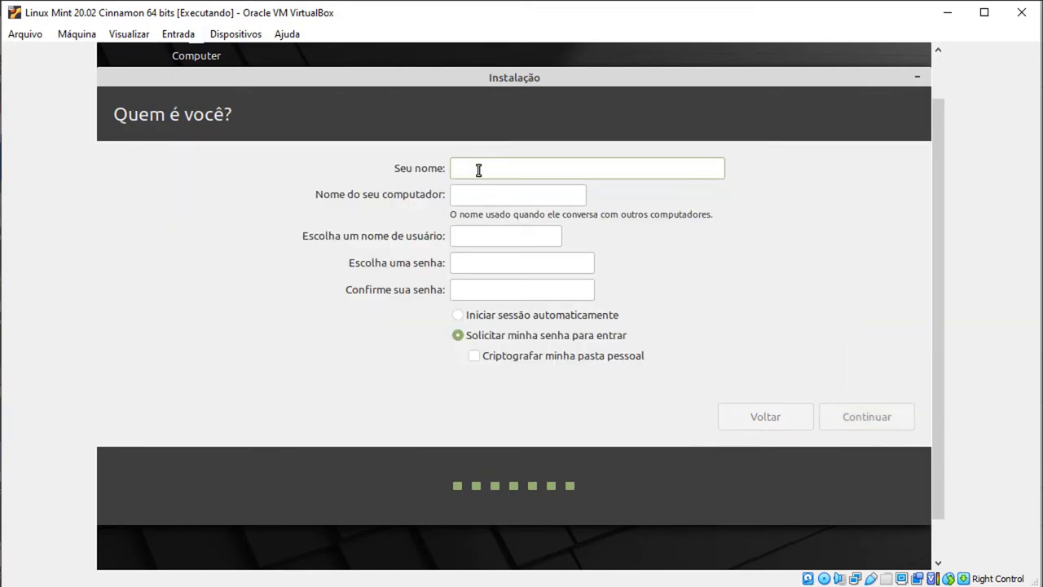
text(webmu)
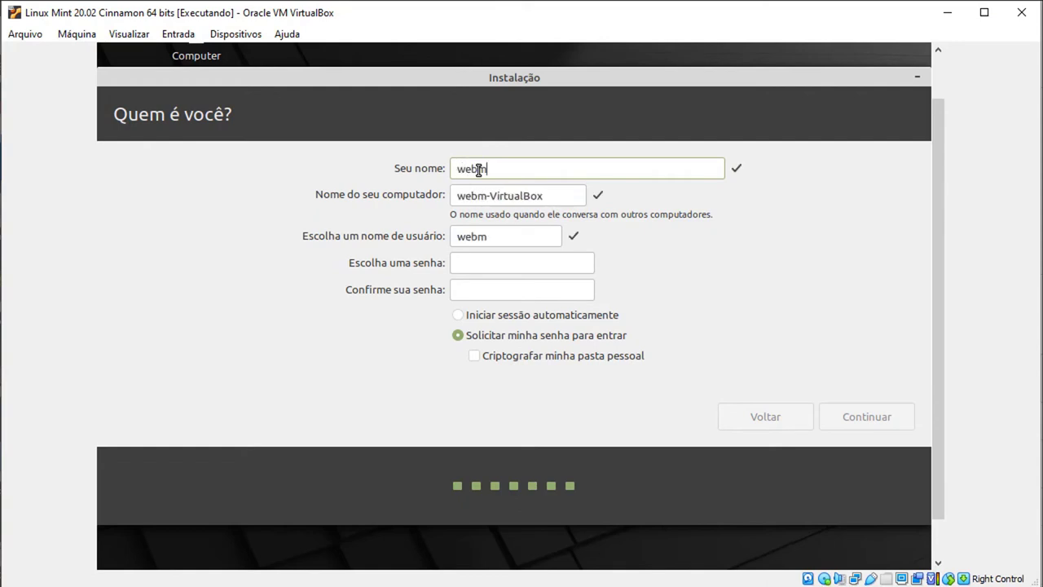
key(BackSpace)
text(undi)
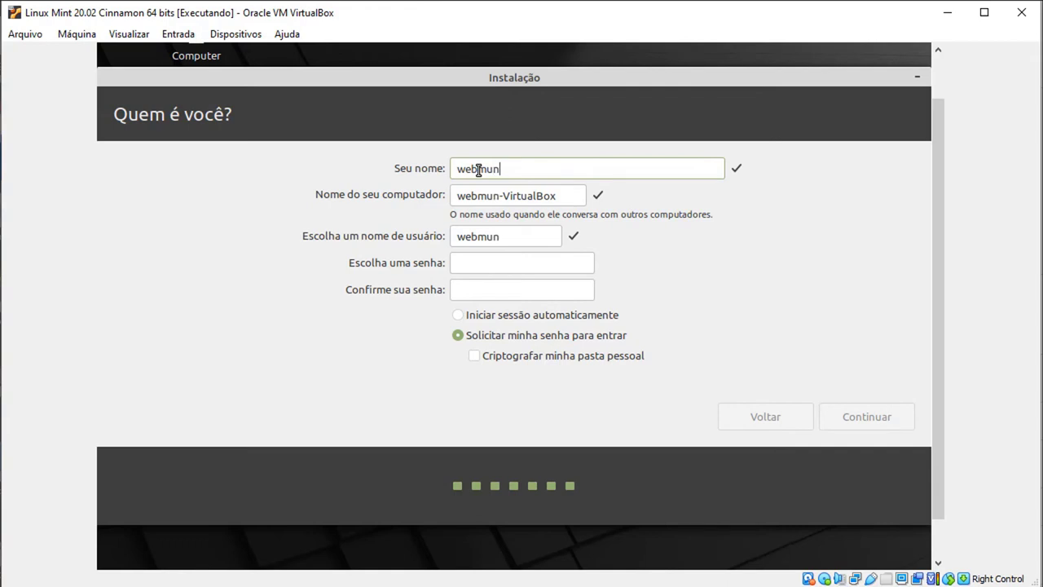
- Change the computer name's suffix from VBox to -mint
click(514, 195)
key(Right)
key(Delete)
key(Delete)
key(Delete)
key(Delete)
key(Delete)
key(Delete)
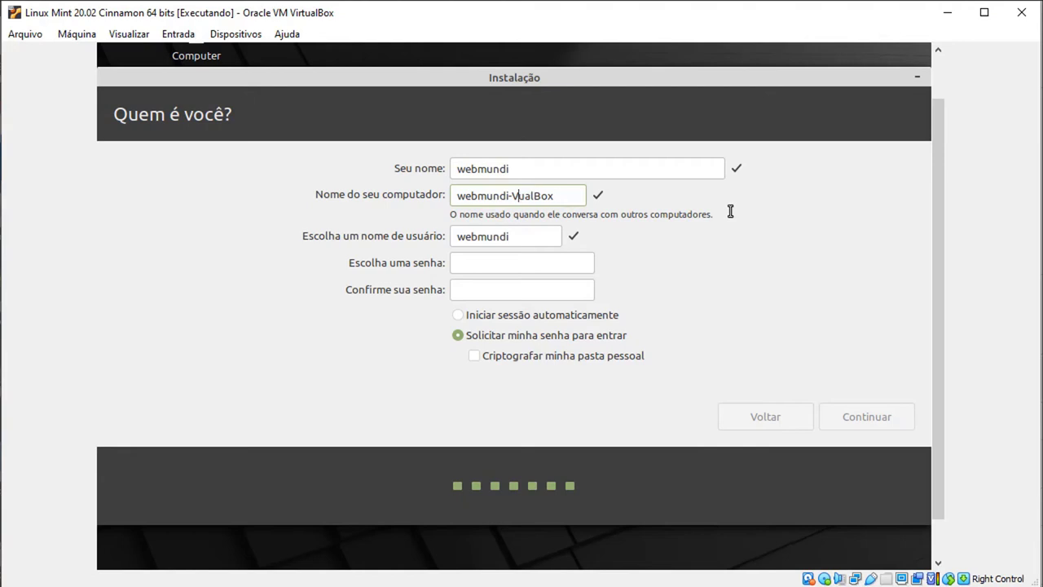
key(End)
text(-)
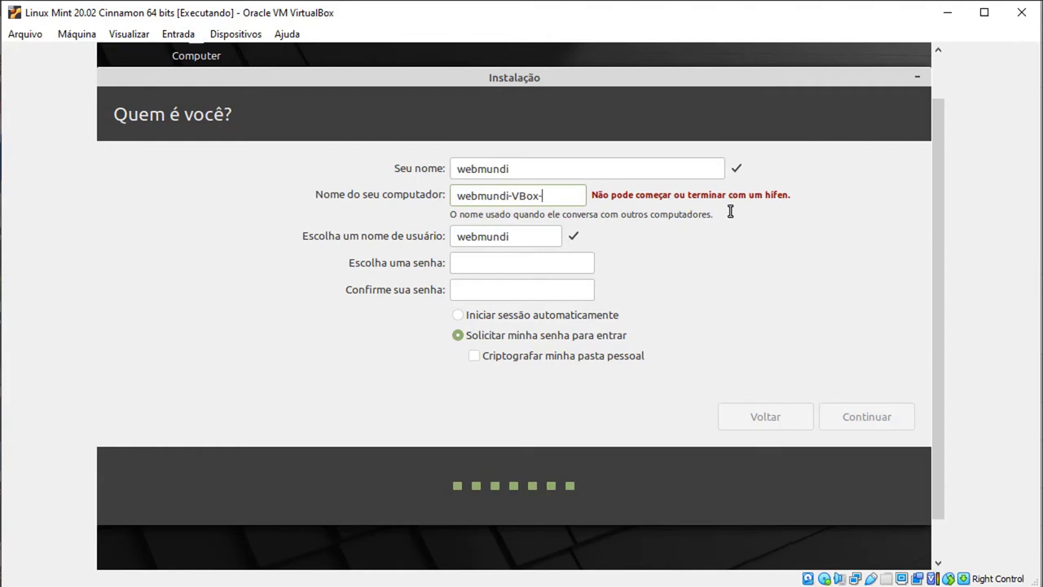
key(BackSpace)
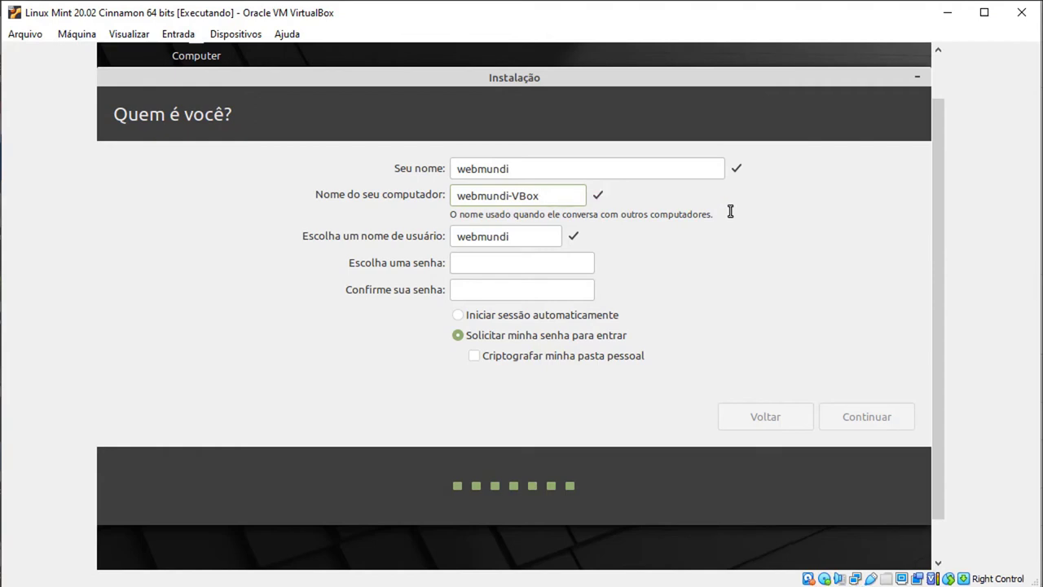
key(BackSpace)
key(BackSpace)
key(BackSpace)
key(BackSpace)
text(Mint)
text(i)
key(BackSpace)
key(Left)
key(Left)
key(Left)
key(shift+Left)
text(m)
- Enter and confirm the login password, then continue the installation
click(512, 259)
click(523, 289)
click(512, 259)
text(123456)
key(Tab)
text(123456)
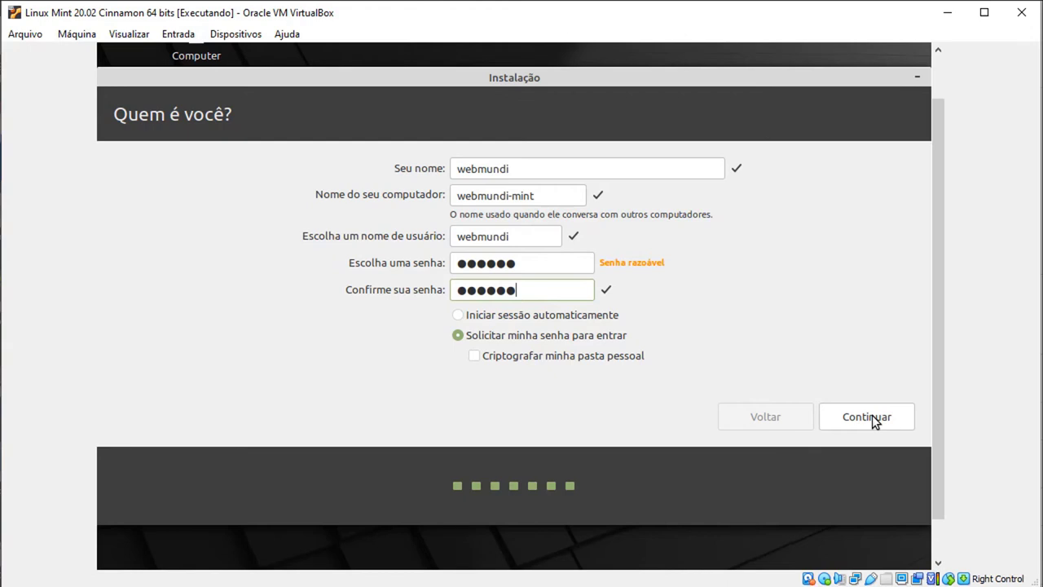
click(872, 415)
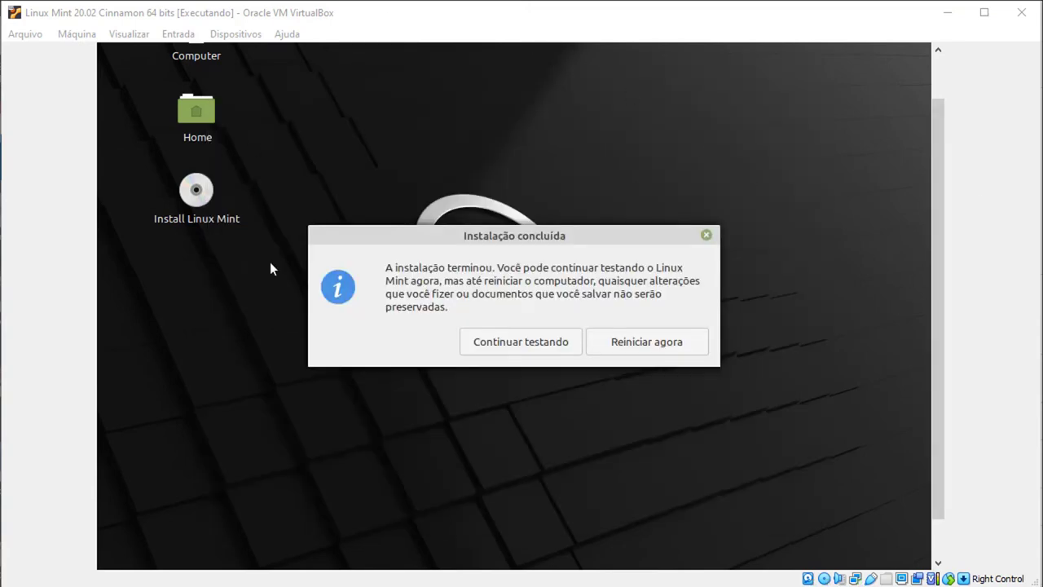
- Focus the VM window and choose Reiniciar agora once installation completes
click(837, 24)
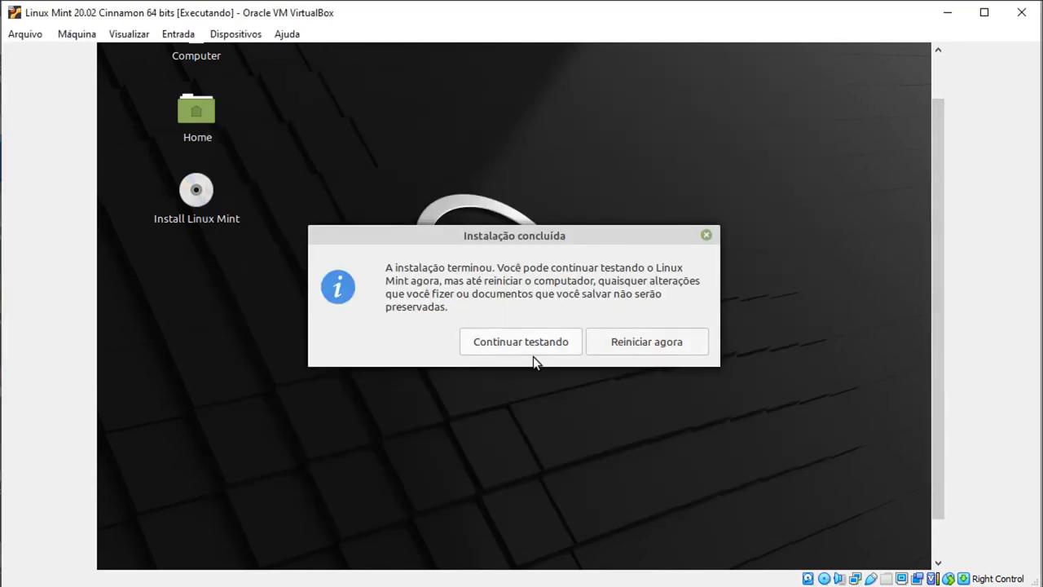
click(656, 345)
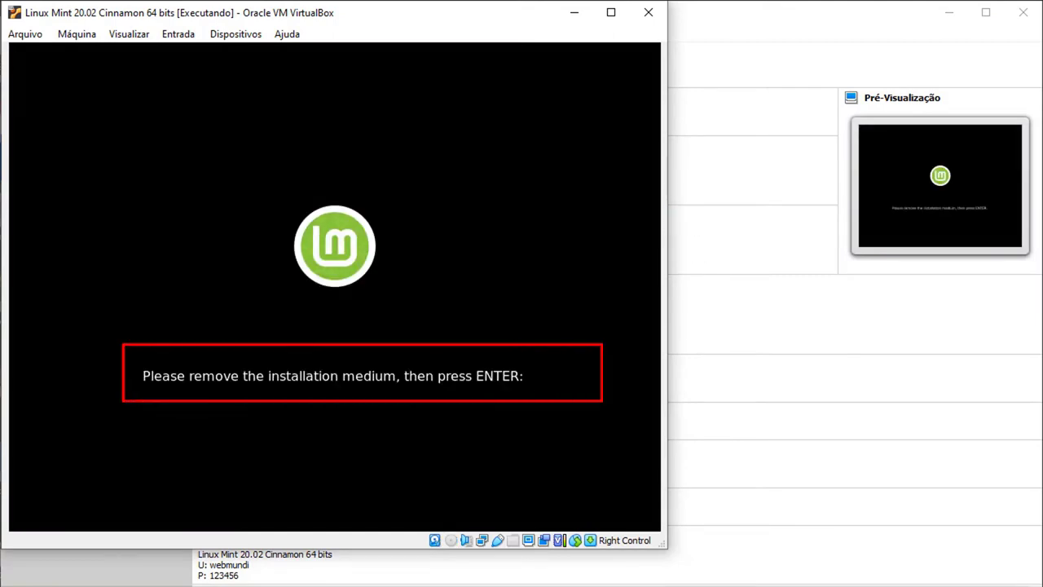
- Confirm the installation medium is removed to reboot, and widen the VM window slightly
key(Return)
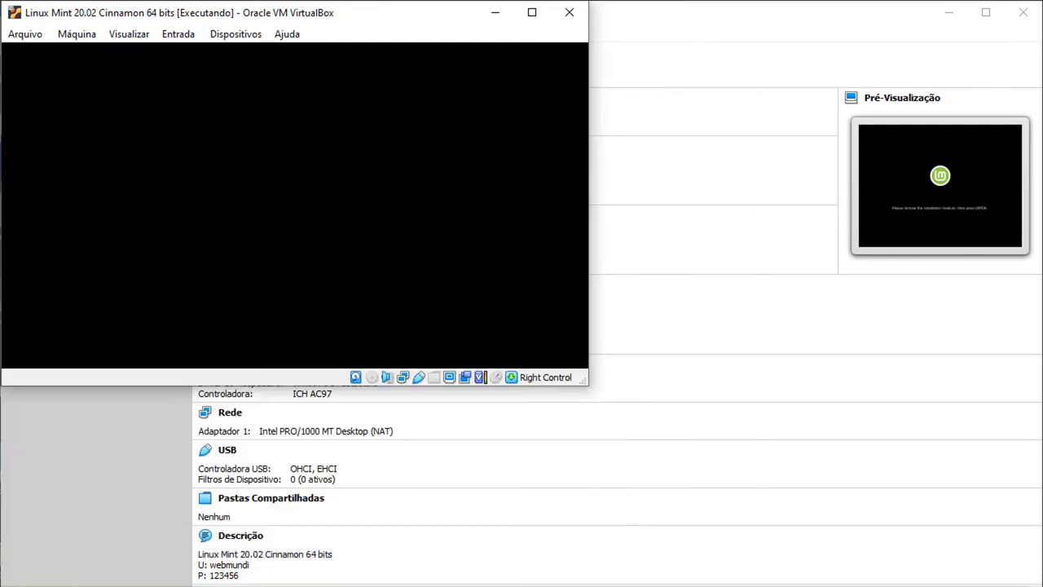
drag(1029, 577, 1038, 578)
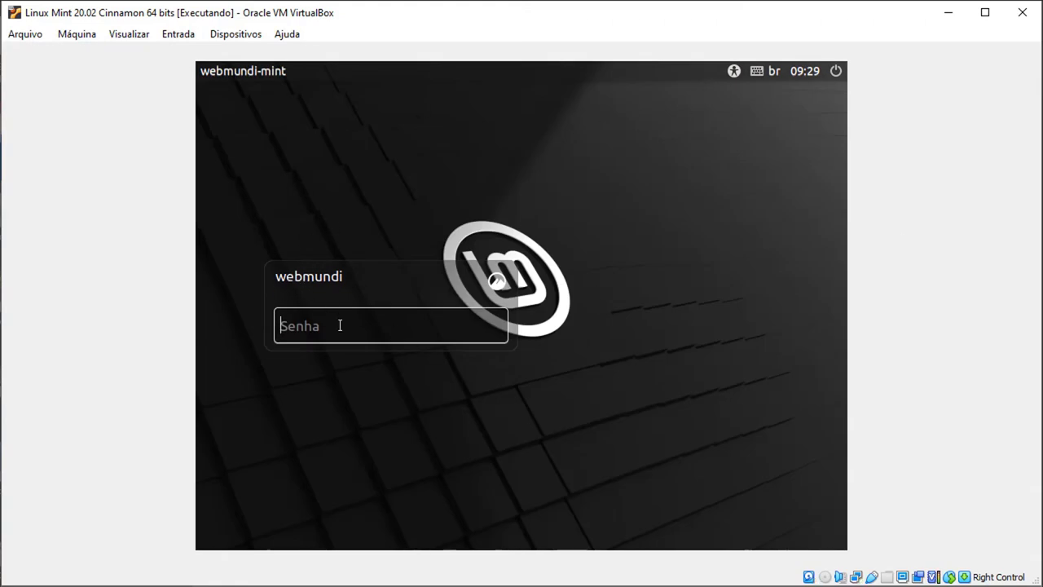
- Log in with the account password and launch the authenticated Driver Manager from the notification
text(••••••)
key(Return)
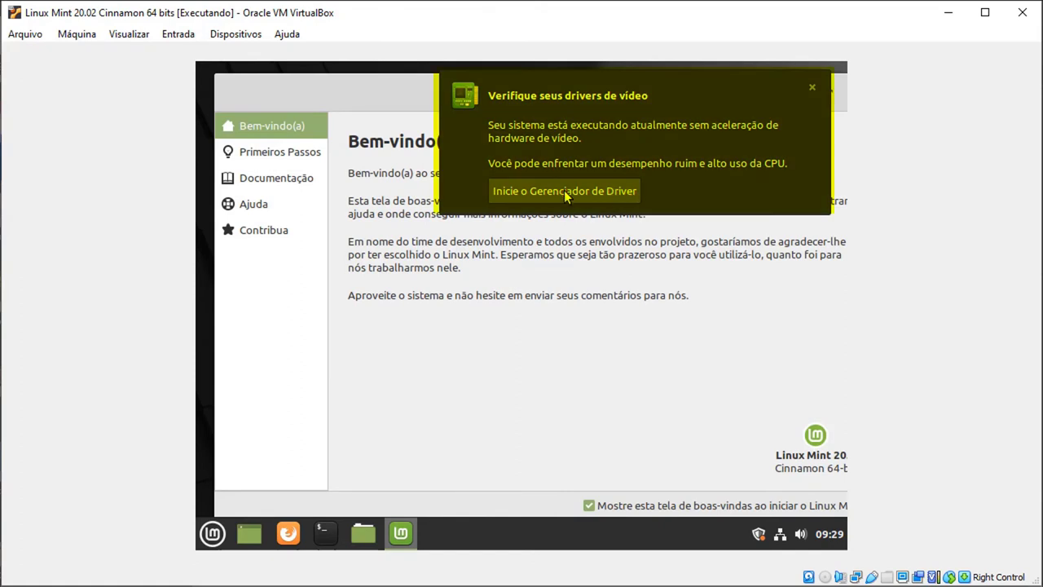
click(566, 193)
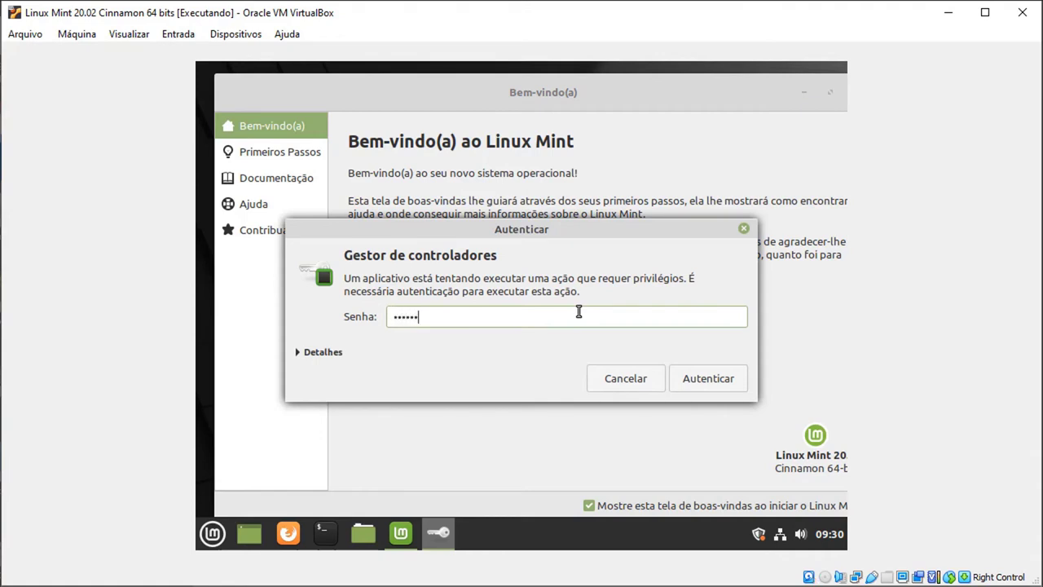
click(727, 379)
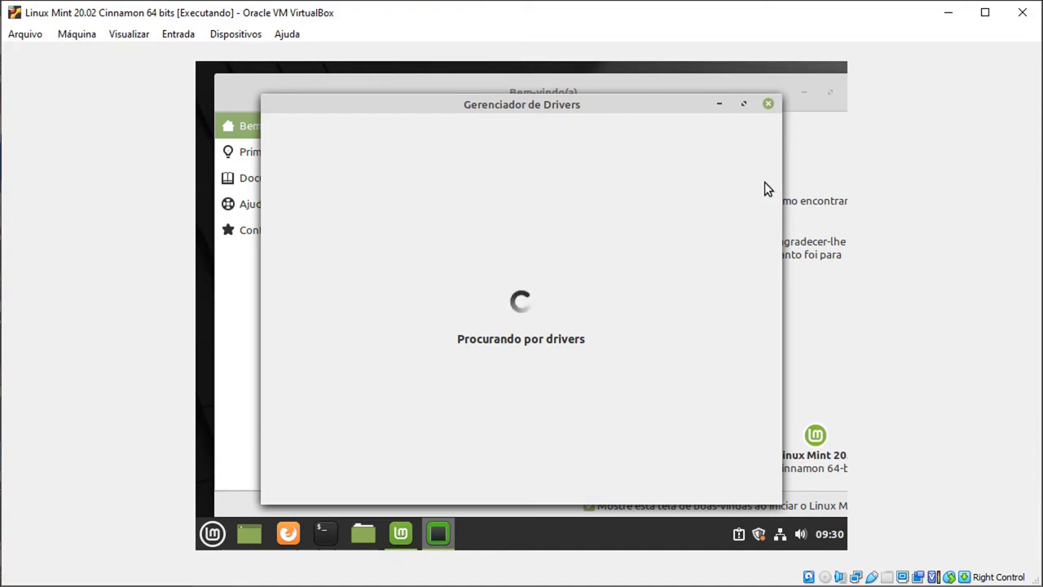
- Close Driver Manager, with no extra drivers needed, and the Bem-vindo(a) welcome window
click(768, 104)
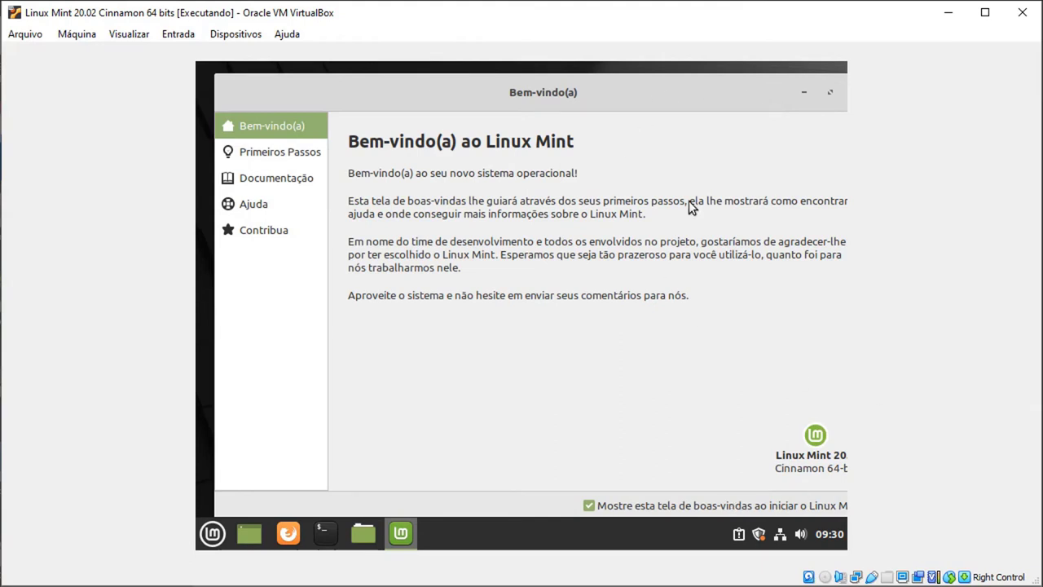
drag(628, 88, 603, 87)
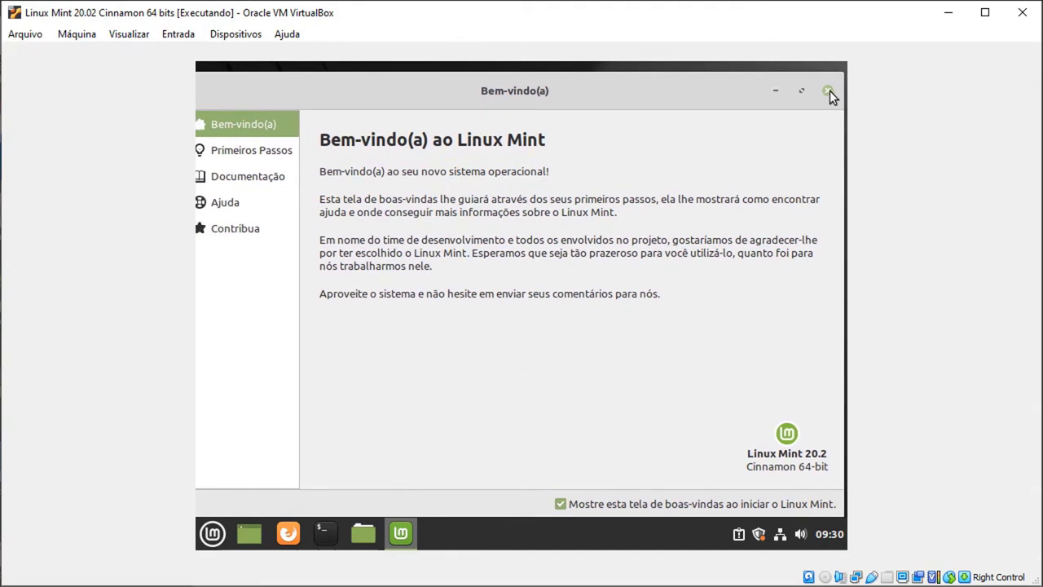
click(828, 91)
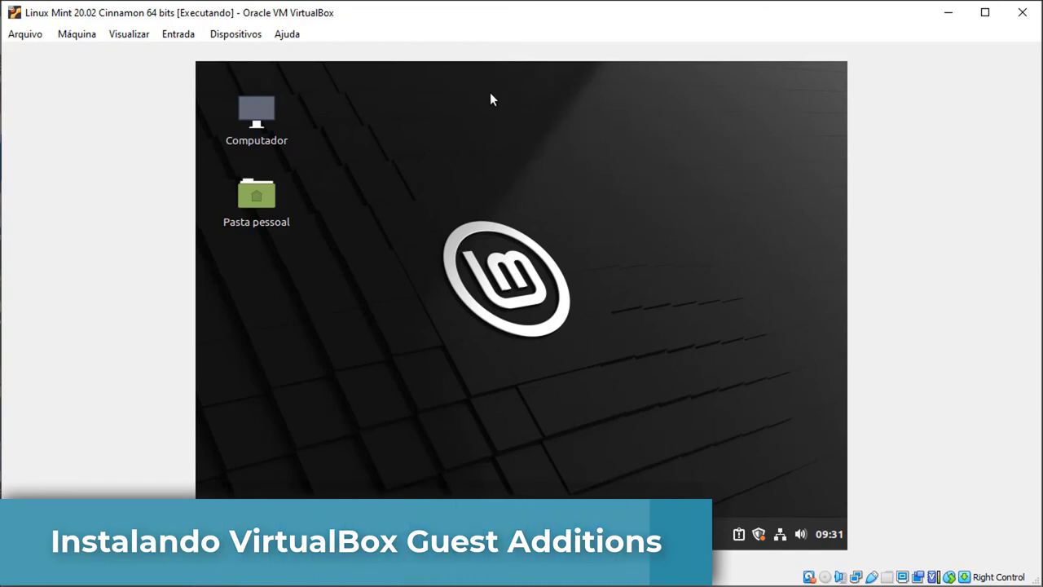
- Insert the Guest Additions CD image and run its installer, authenticating with the account password
click(243, 38)
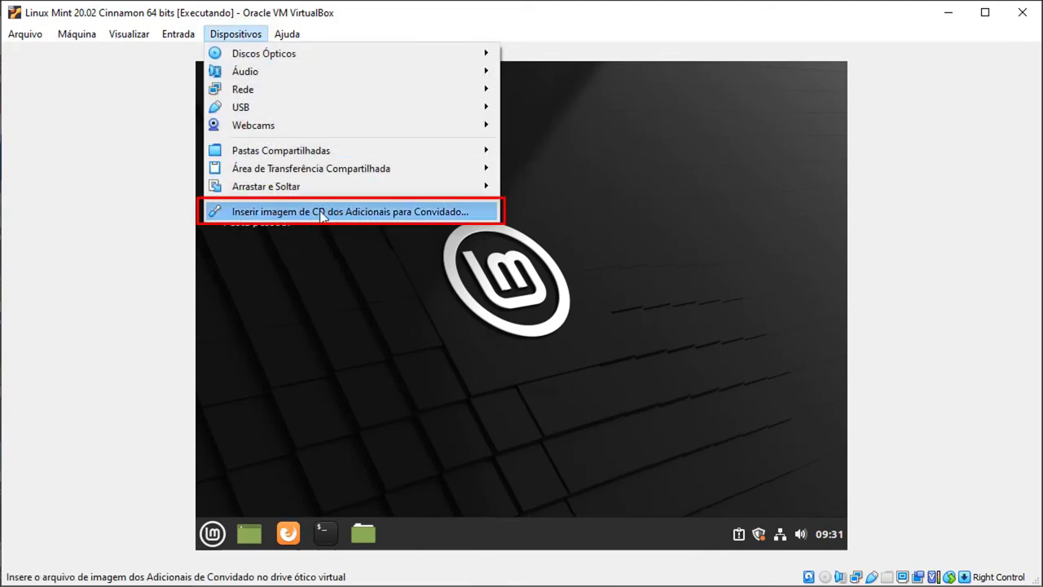
click(353, 214)
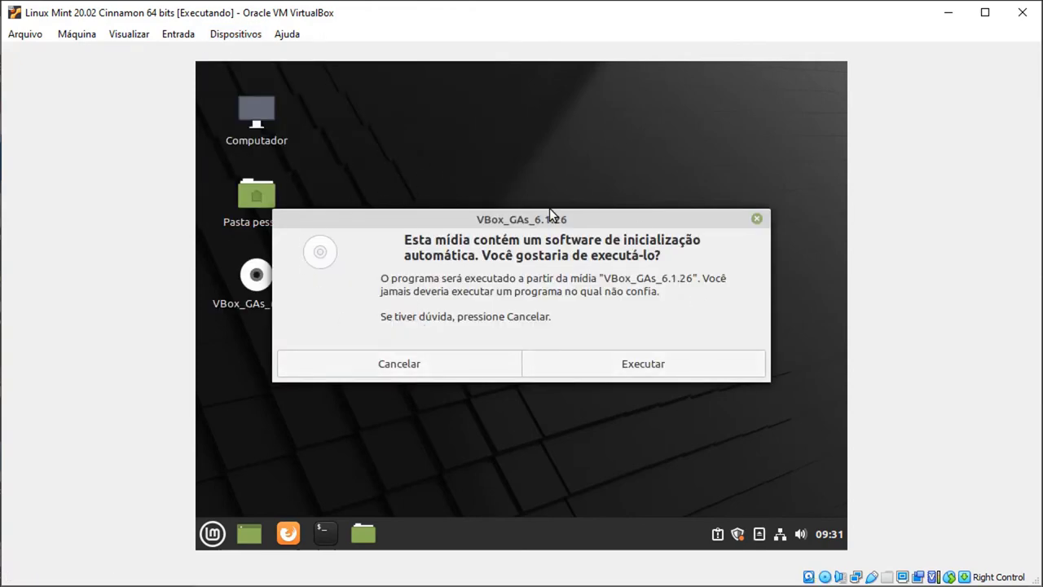
click(640, 366)
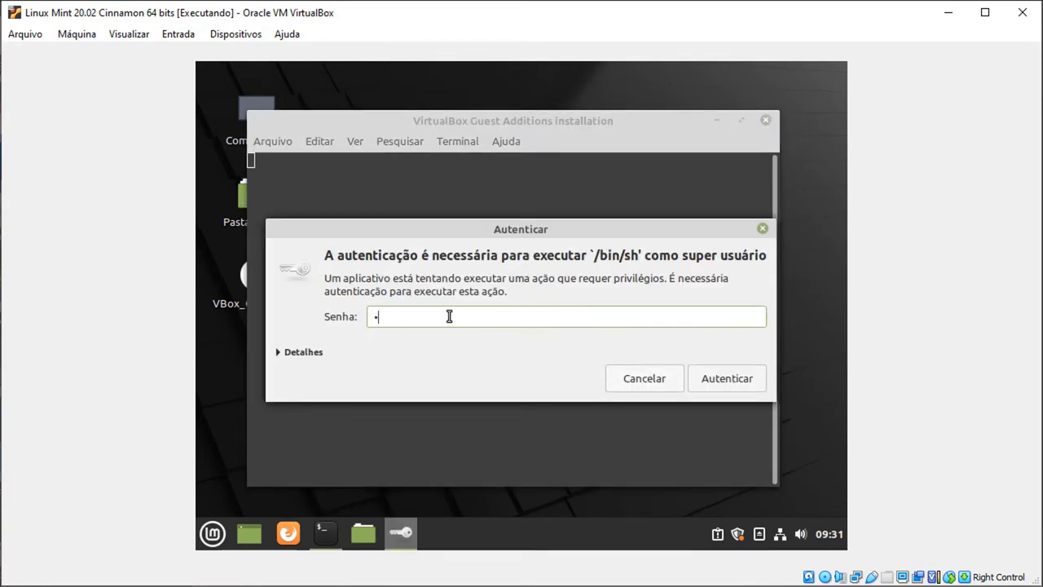
text(••••)
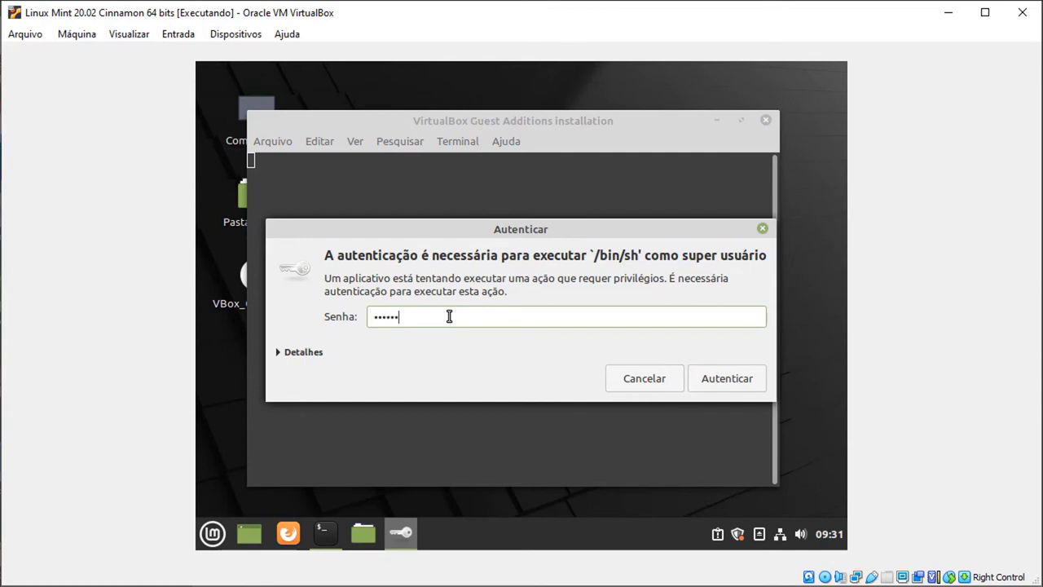
click(752, 390)
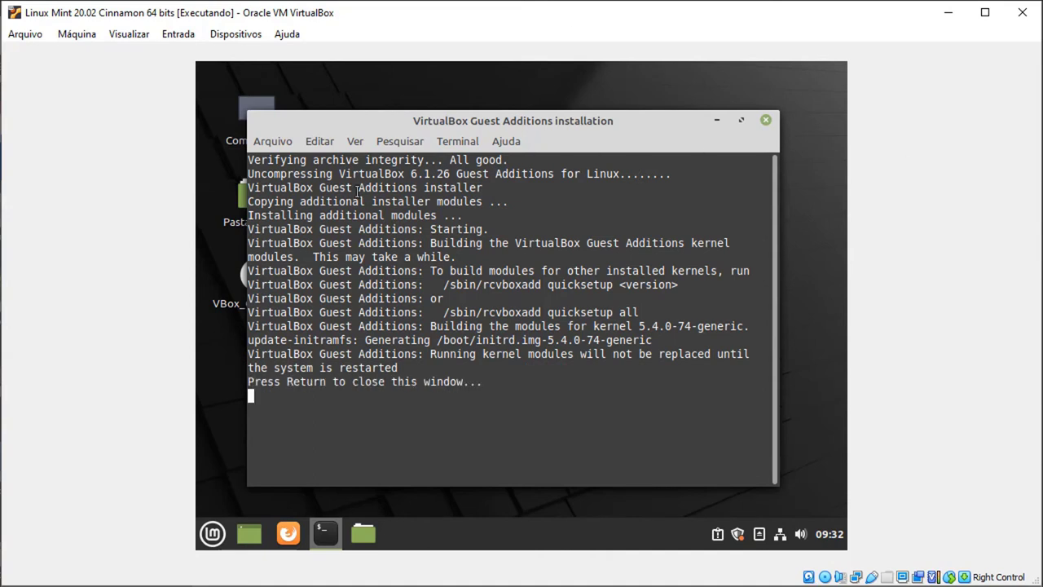
- Review the 6.1.26 version and restart note in the output, then close the installer terminal
drag(342, 175, 652, 175)
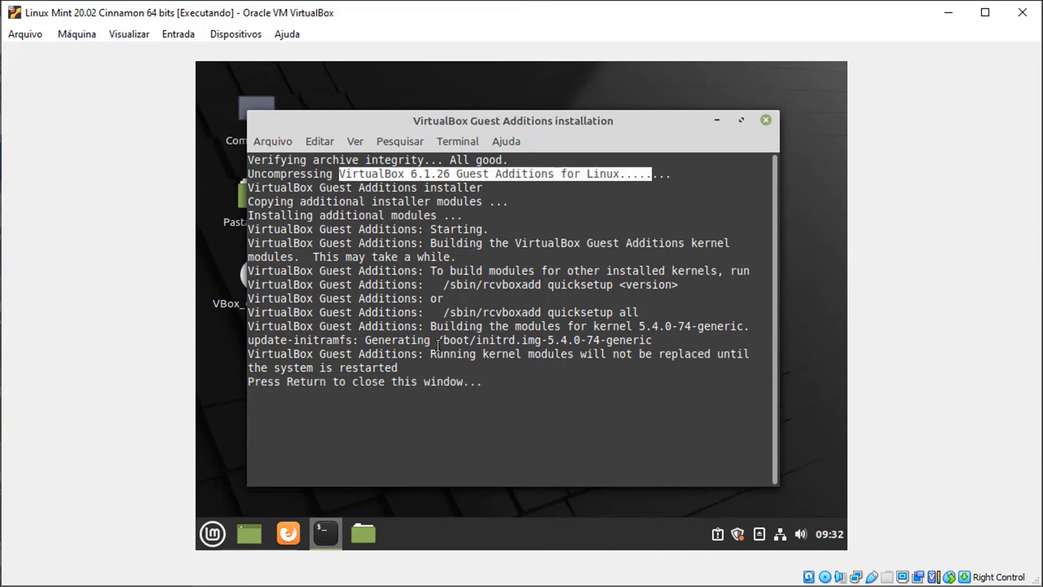
drag(428, 353, 482, 383)
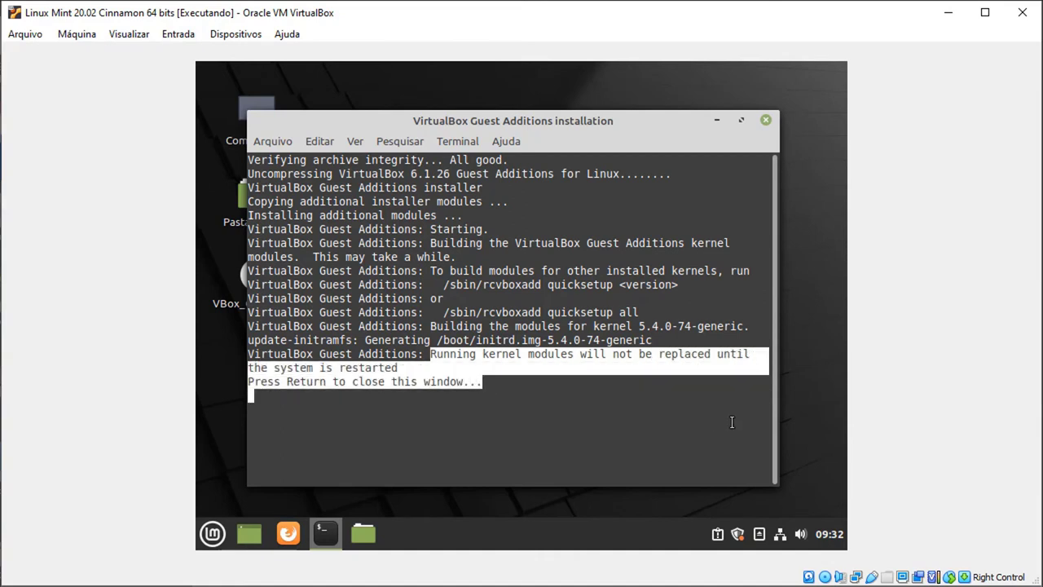
key(Return)
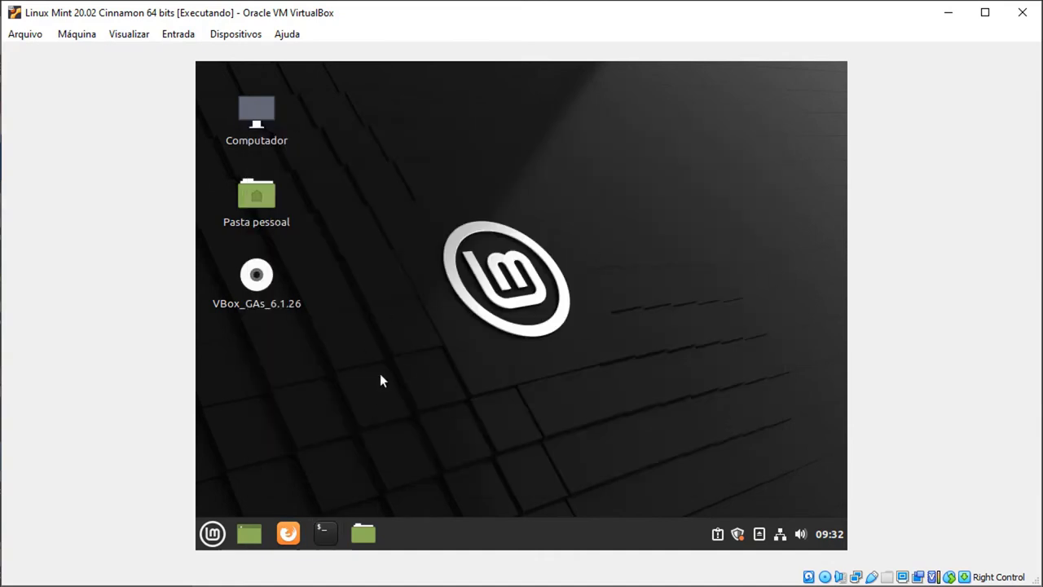
- Restart the Mint guest by choosing Reiniciar from the Mint menu's power options
click(211, 536)
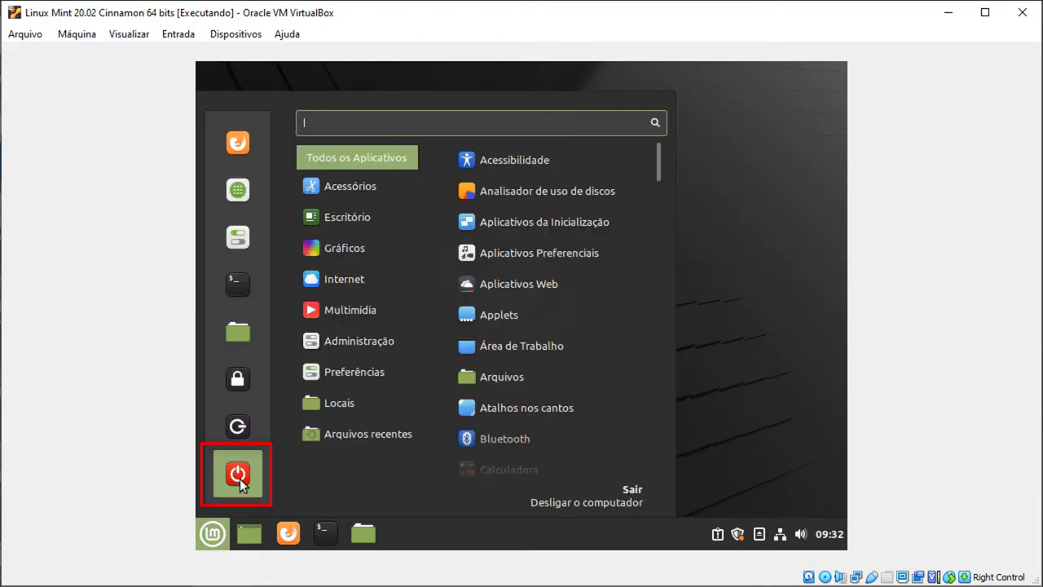
click(240, 477)
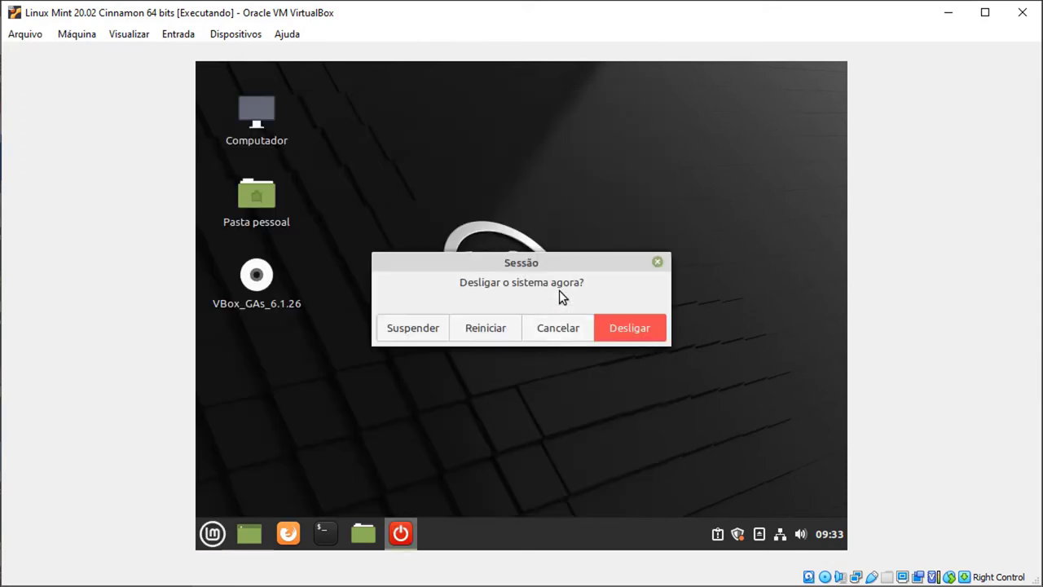
click(487, 329)
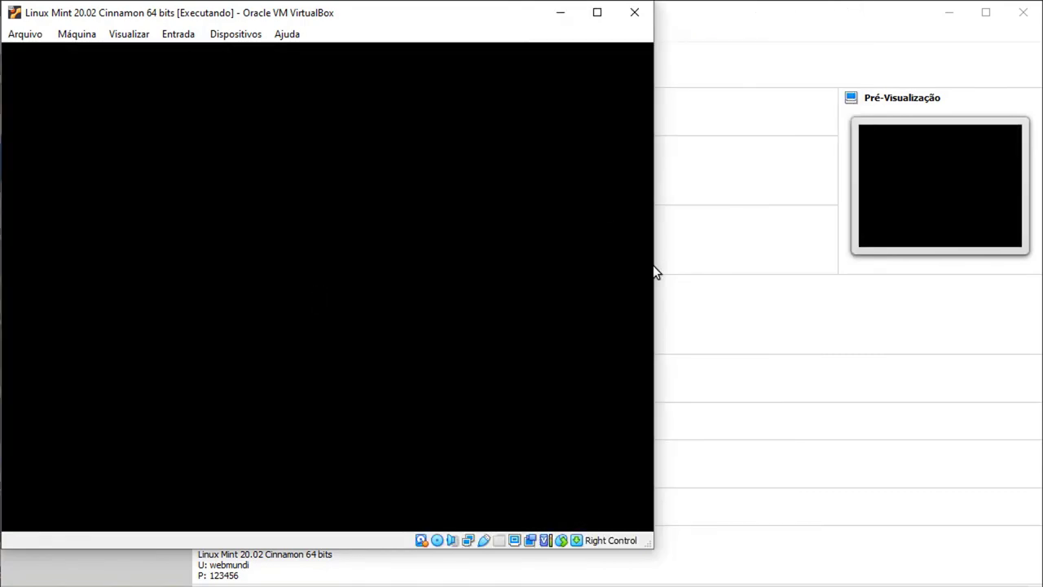
- Enlarge the VM window and browse the Welcome screen's first steps, documentation and help pages
drag(654, 267, 1040, 417)
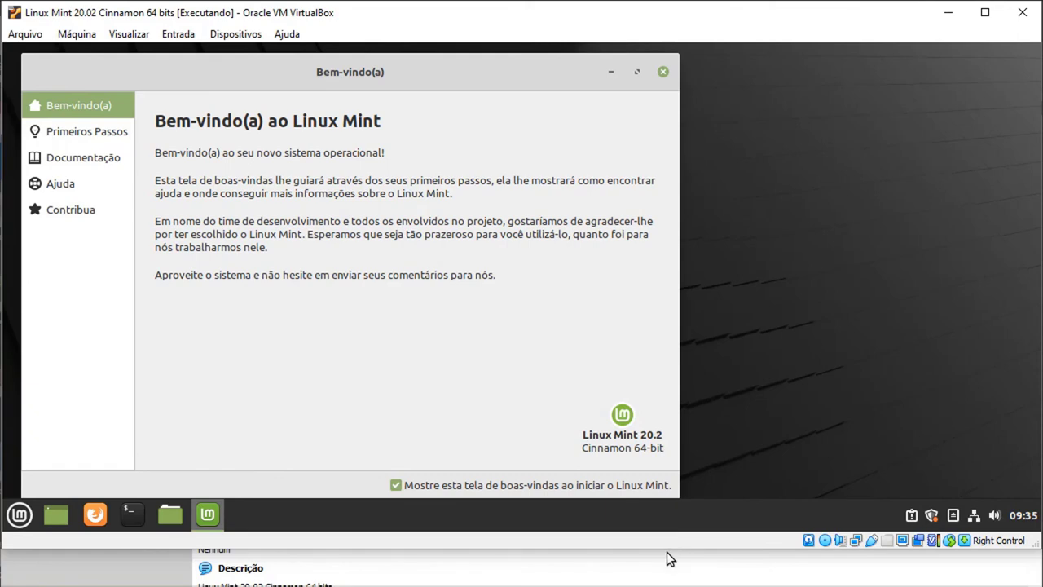
drag(666, 549, 671, 581)
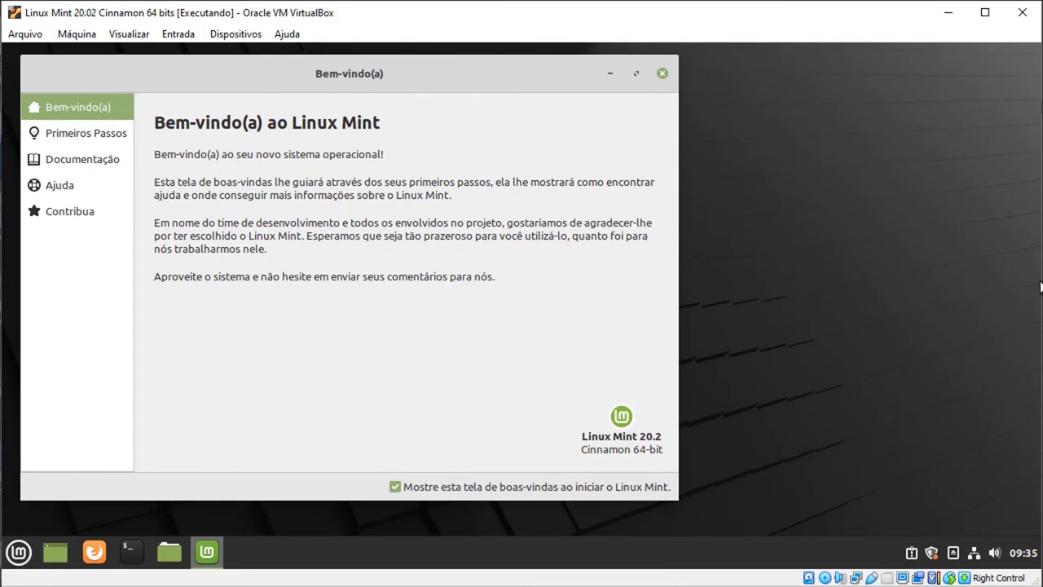
click(101, 133)
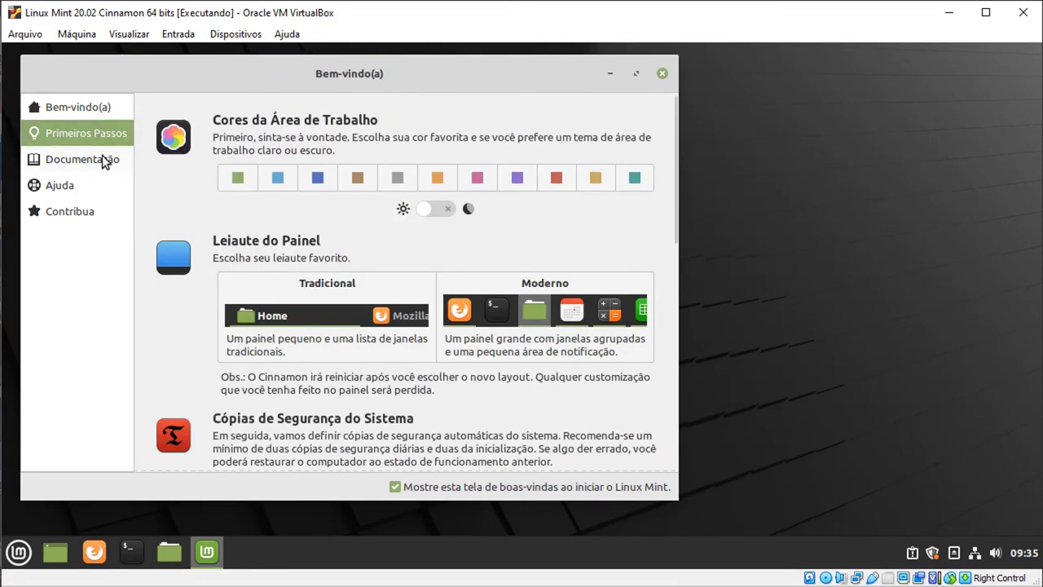
click(103, 159)
click(90, 190)
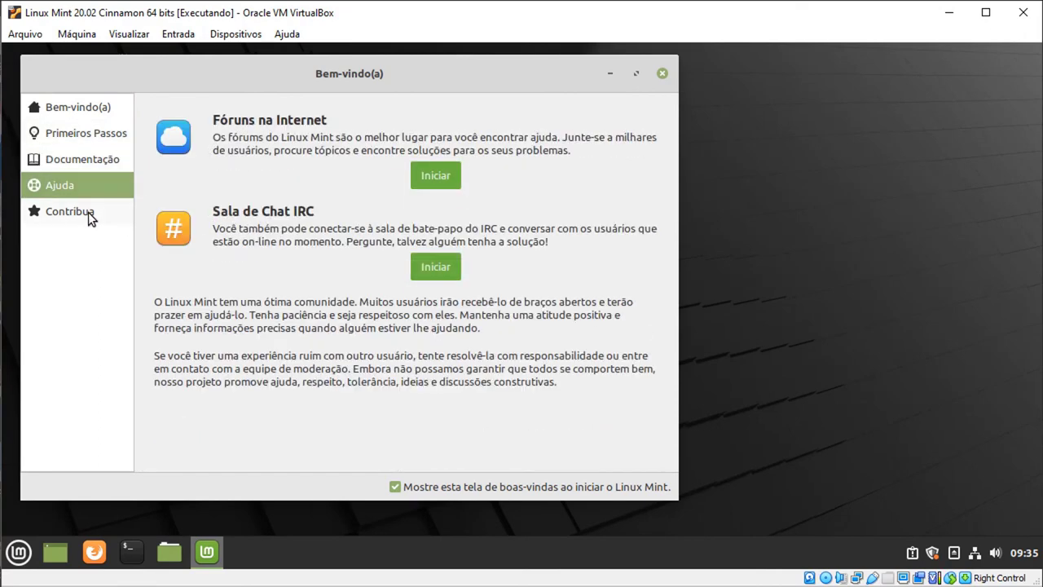
click(90, 107)
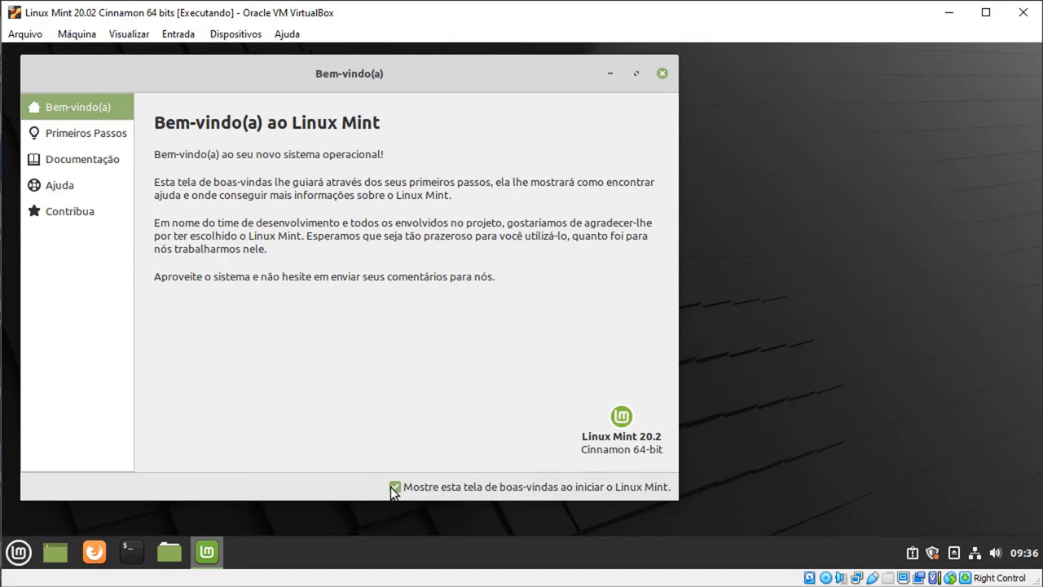
- Close the Bem-vindo(a) window and eject the VBox_GAs_6.1.26 disc from the desktop
click(661, 73)
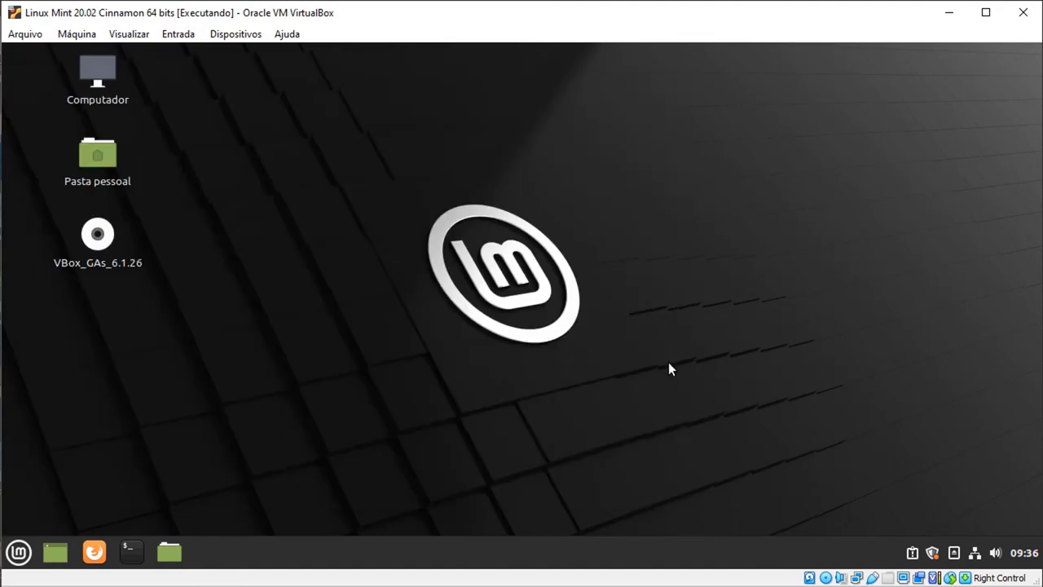
right_click(100, 238)
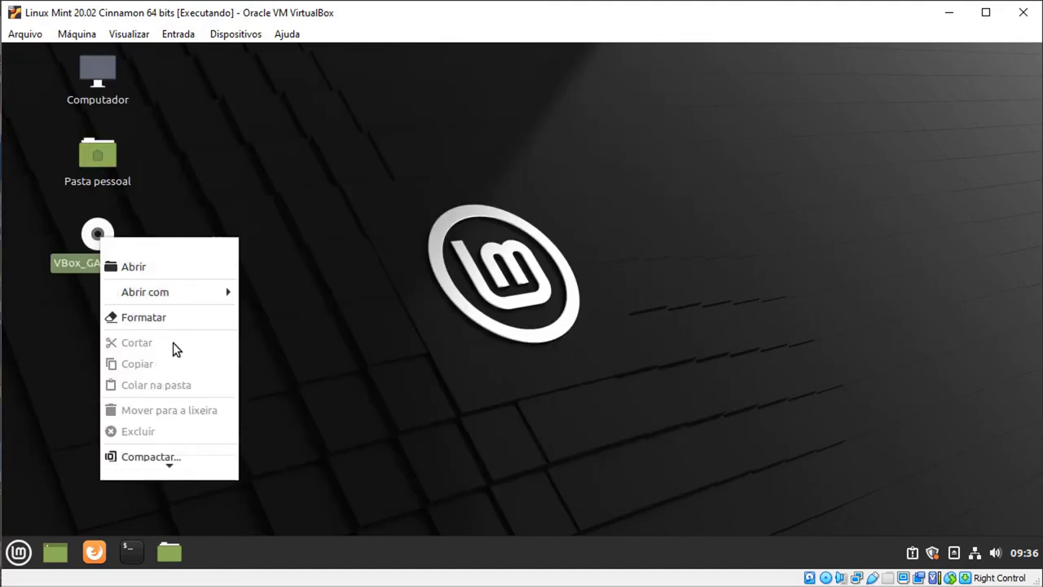
scroll(166, 474, down, 2)
click(144, 424)
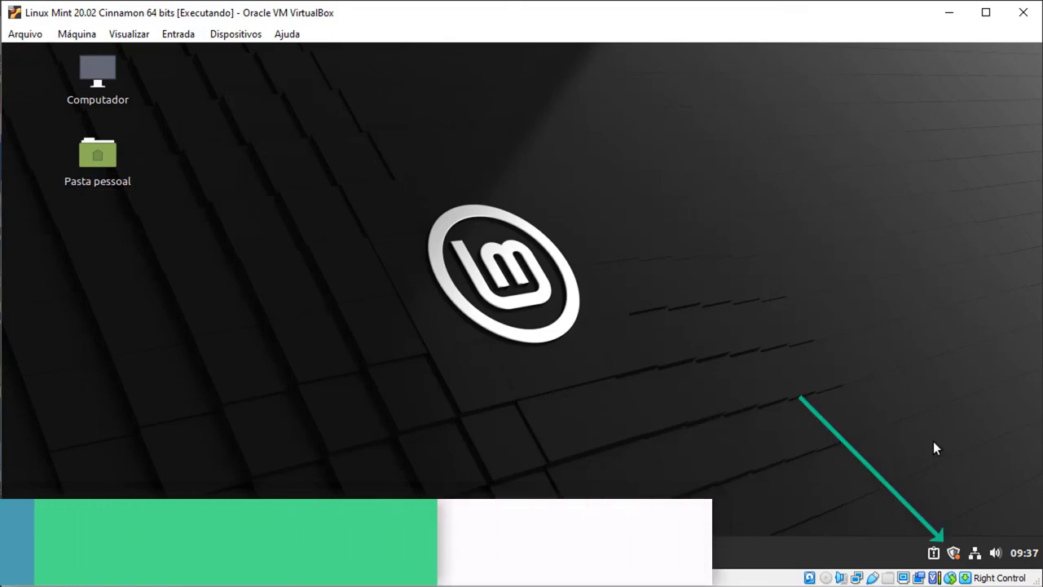
- Apply the new Update Manager version with authentication and check the 87 updates totalling 303 MB
click(955, 553)
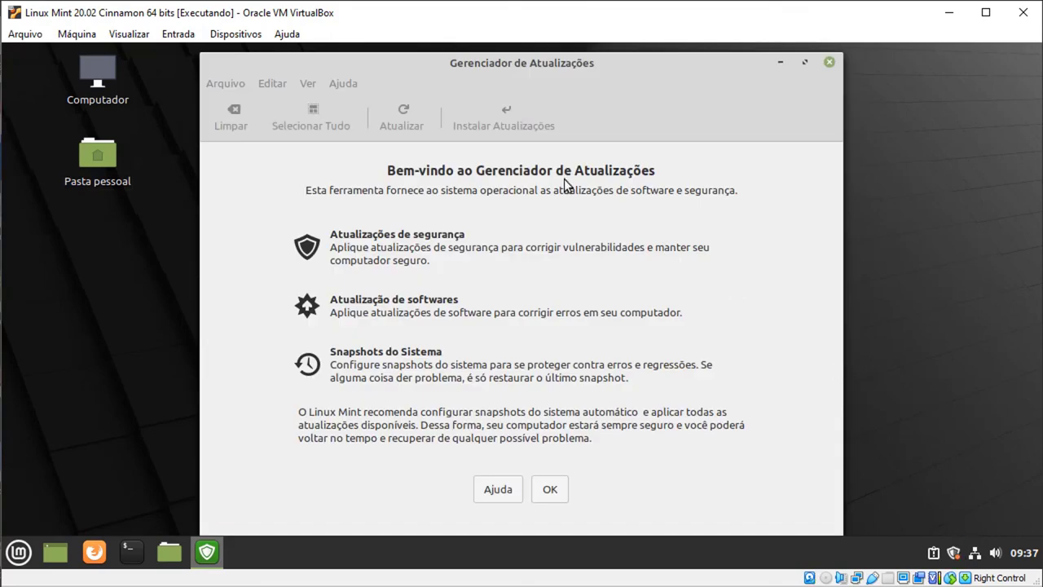
click(551, 490)
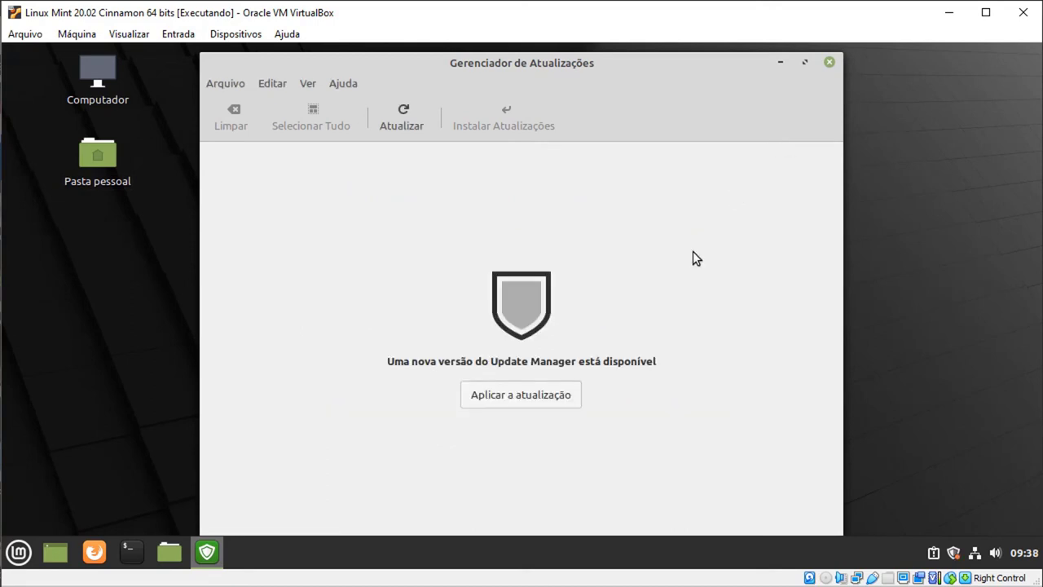
click(542, 396)
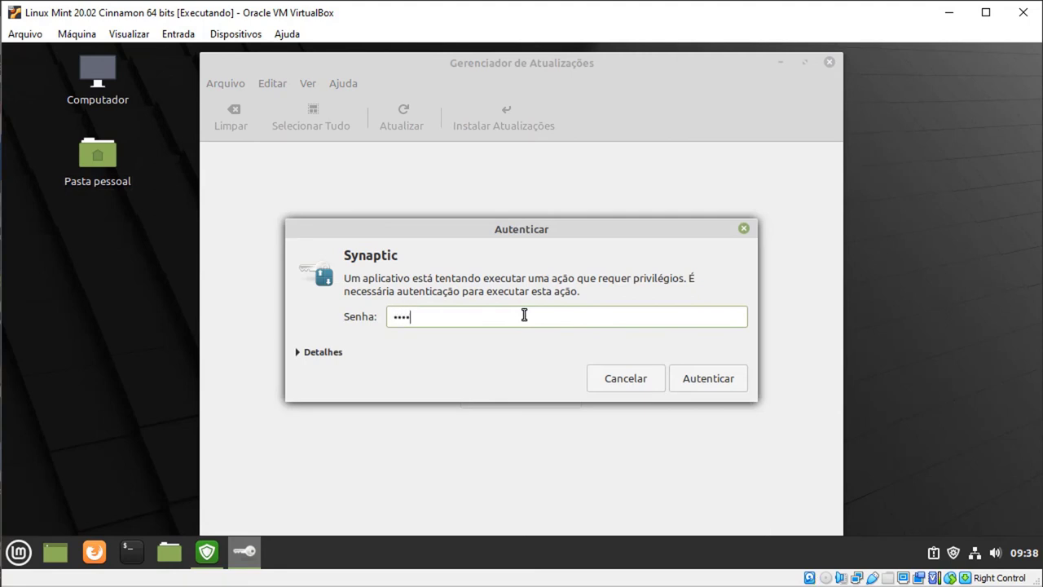
click(724, 382)
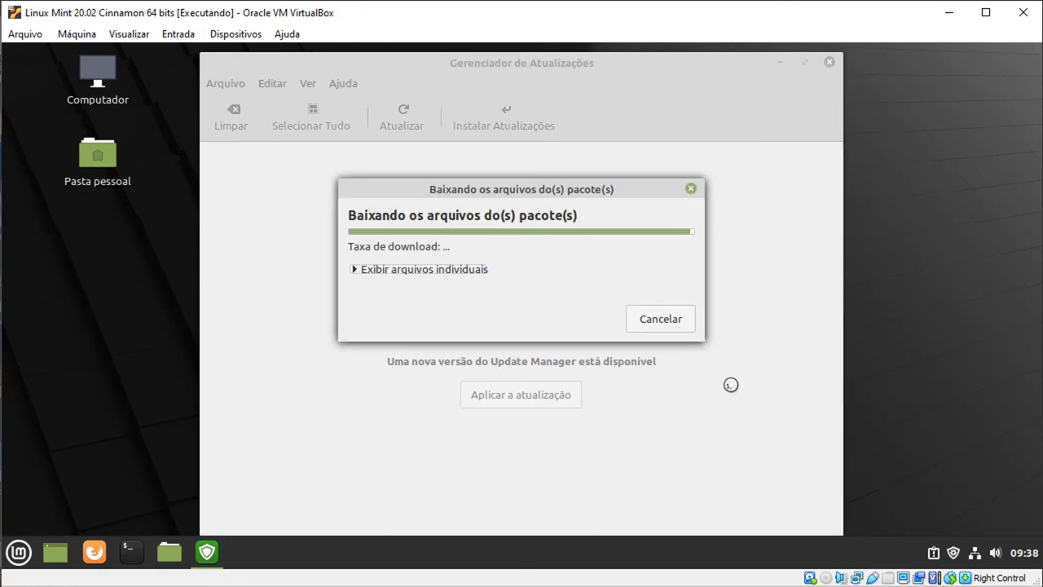
click(276, 294)
click(278, 237)
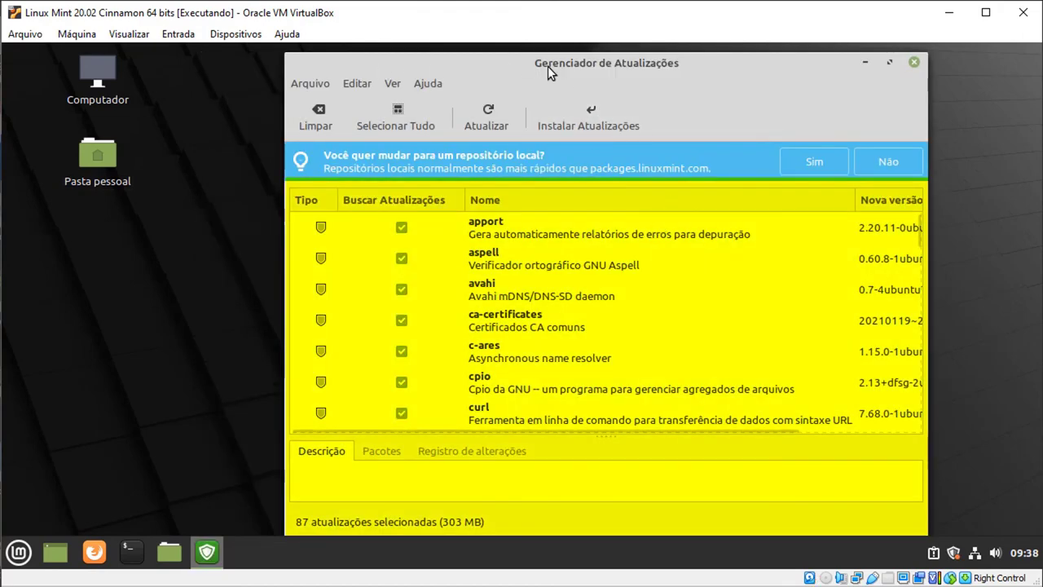
- Install all selected updates plus the additional kernel packages, authenticating with the account password
drag(511, 71, 431, 71)
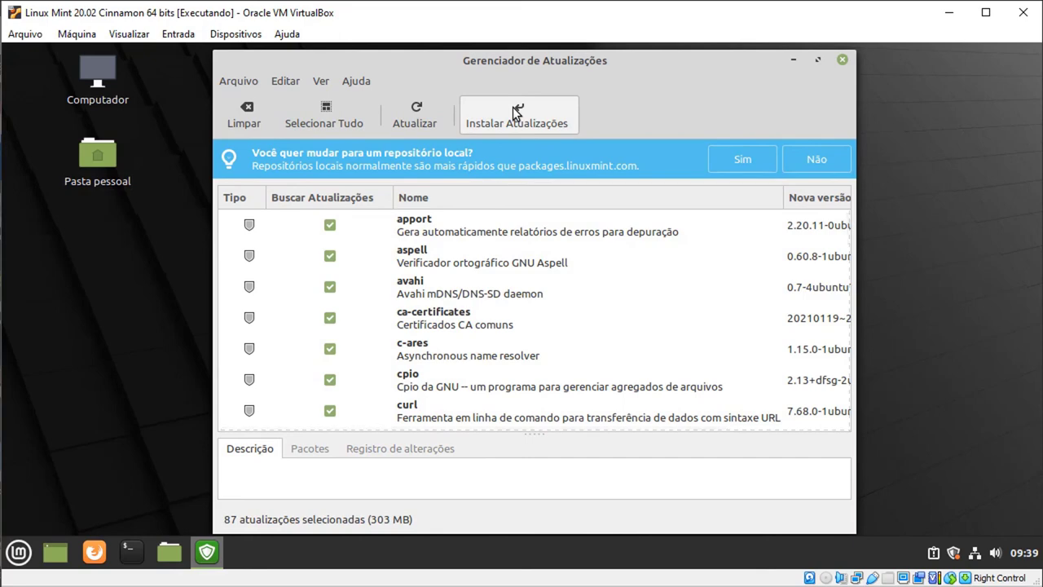
click(323, 121)
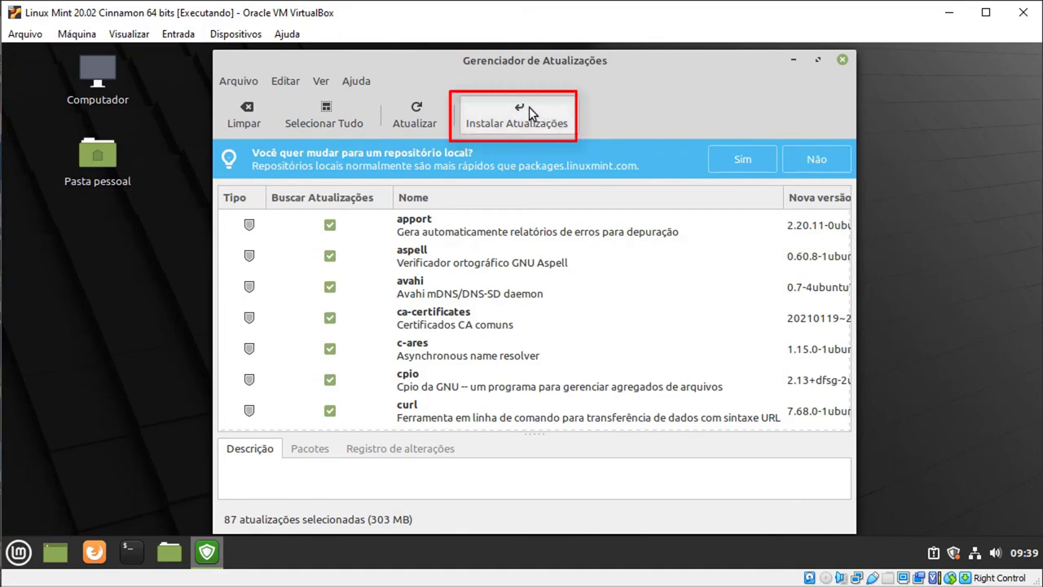
click(529, 106)
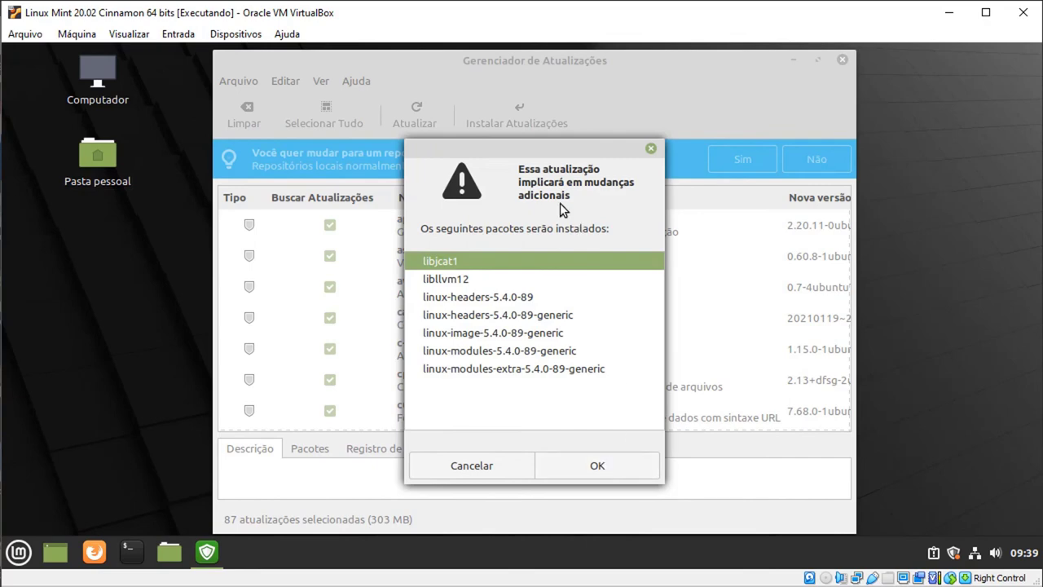
click(595, 465)
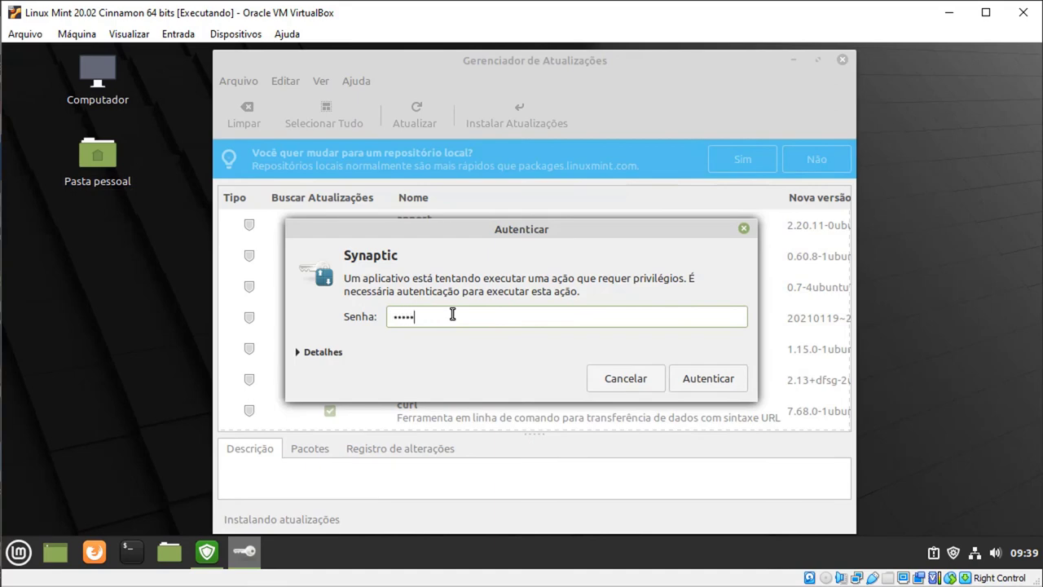
click(716, 382)
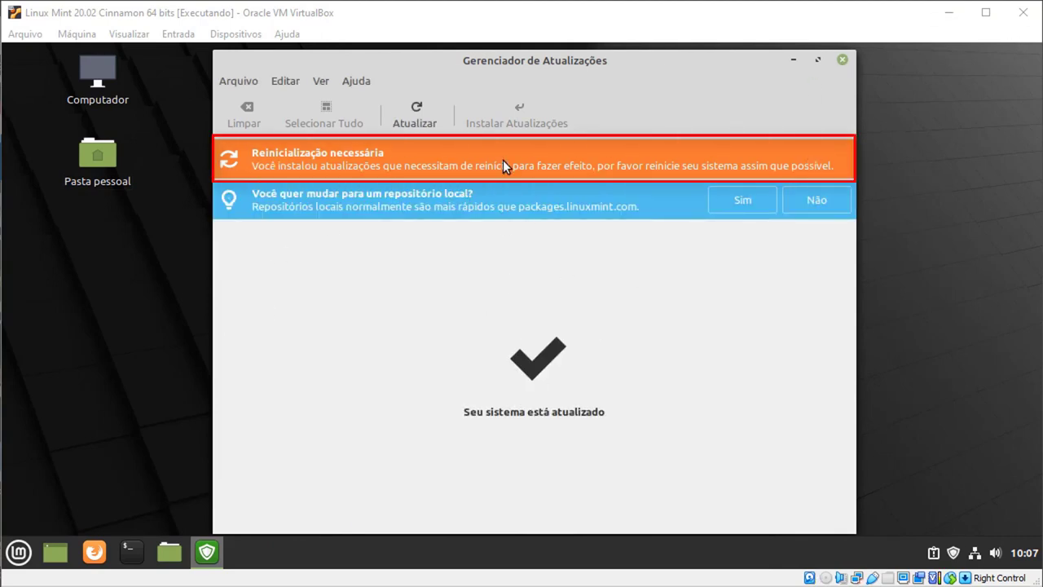
- Close Update Manager and restart the Mint guest via the menu's Reiniciar option
click(842, 60)
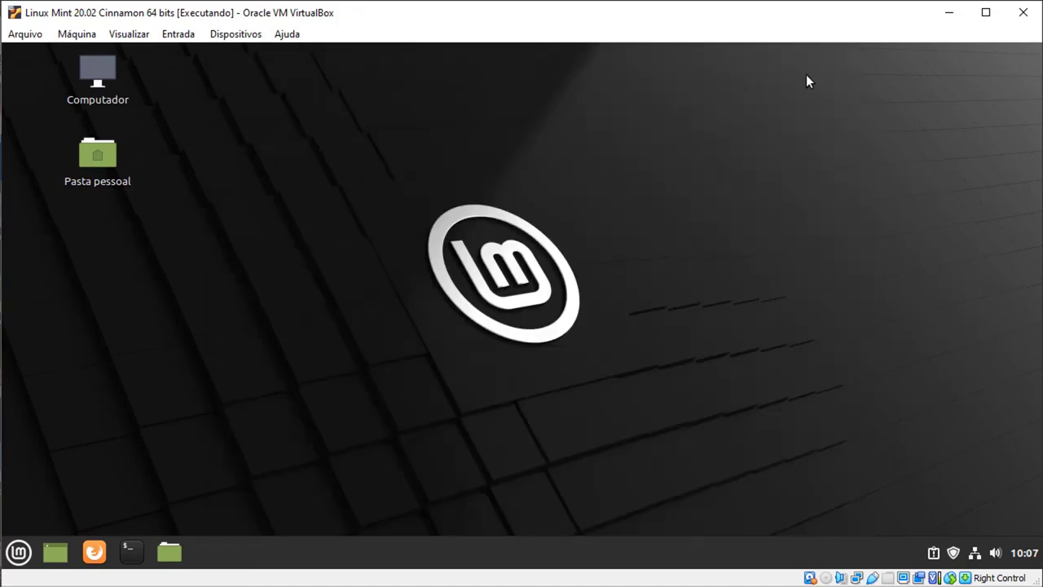
click(17, 552)
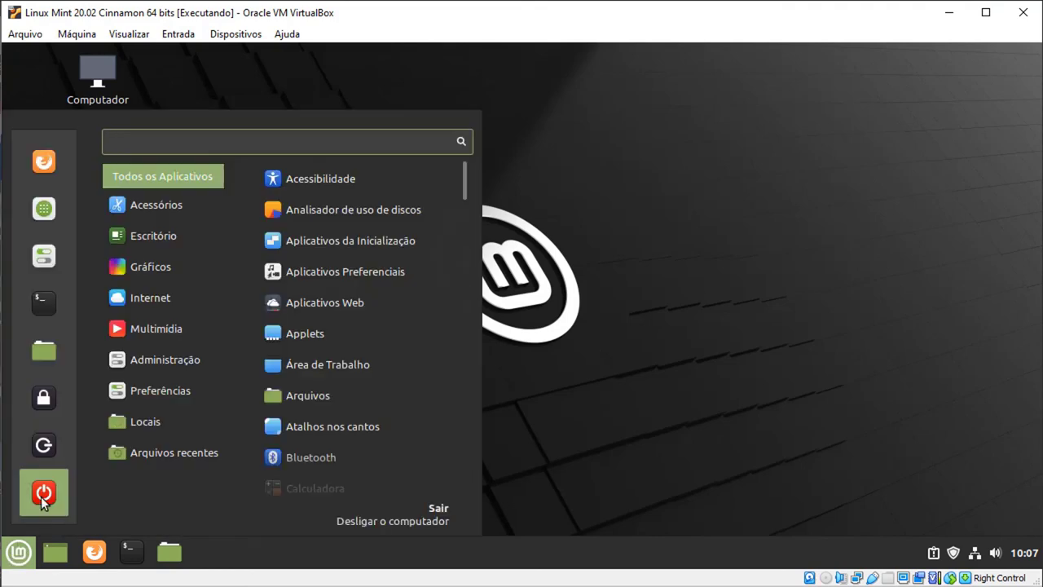
click(43, 493)
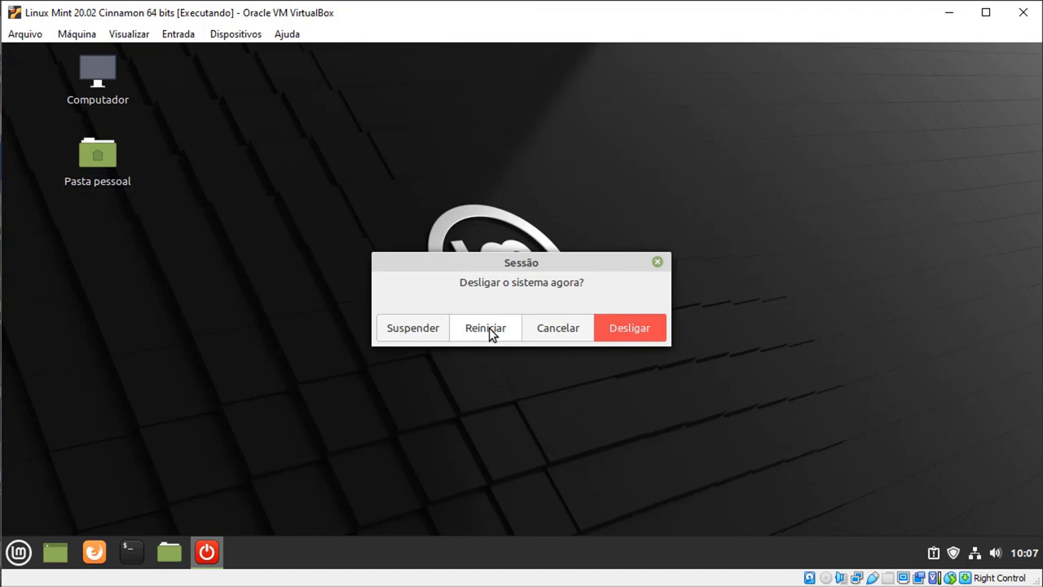
click(489, 328)
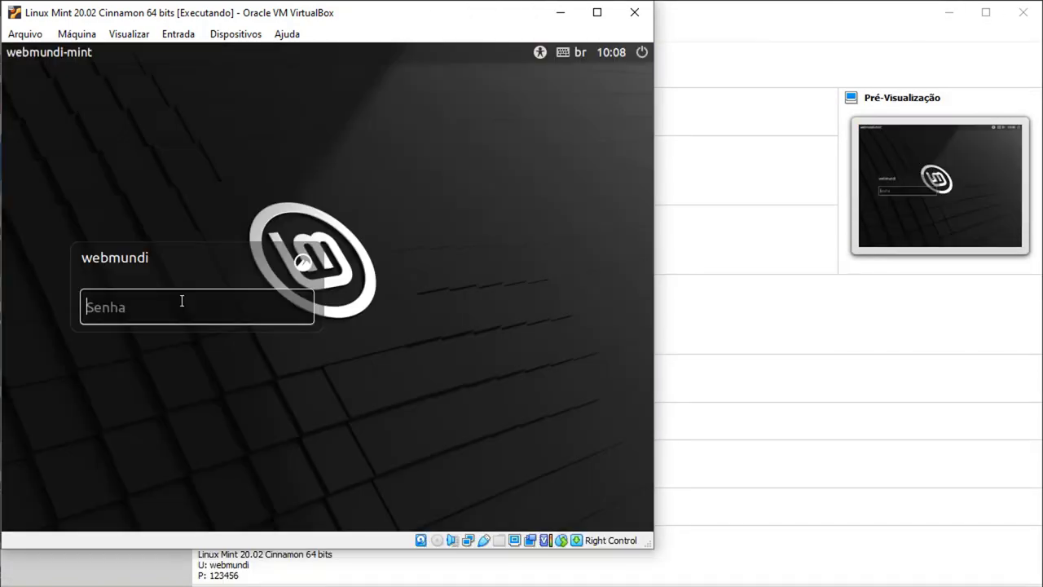
- Log back in with the account password and close the Welcome screen
text(123456)
key(Return)
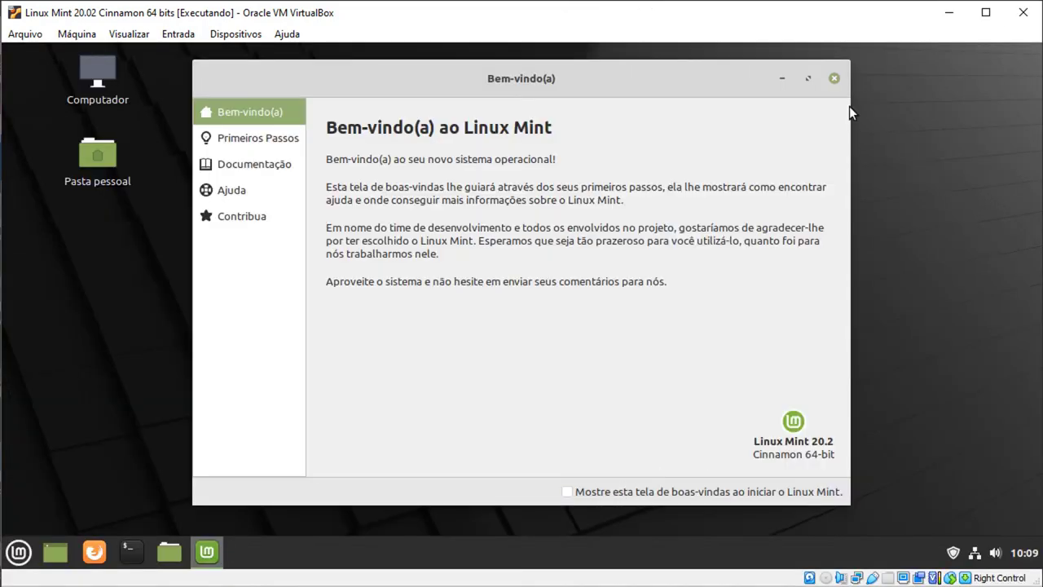
click(833, 78)
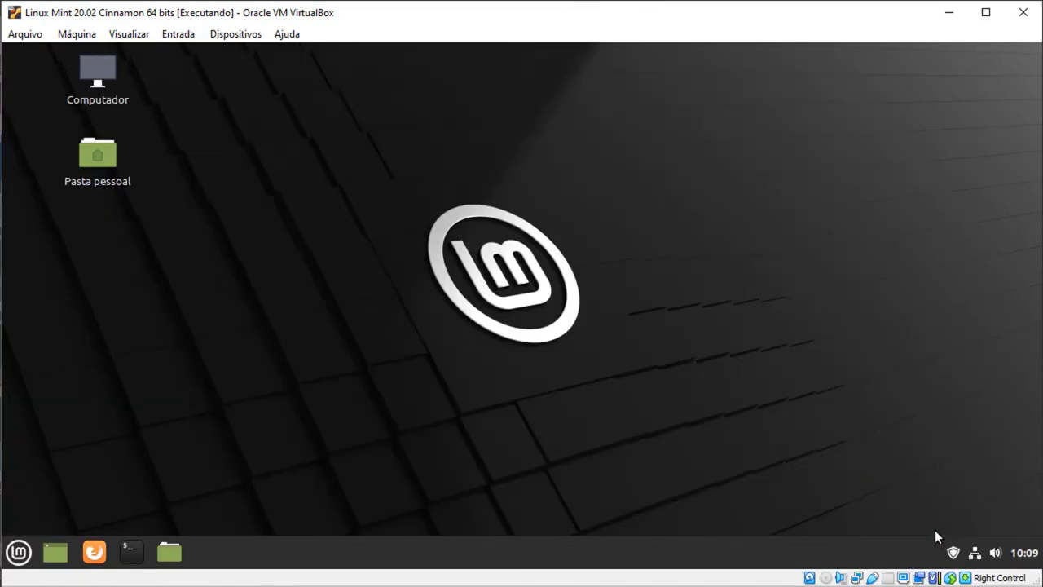
- Shut down the Mint guest by choosing Desligar from the menu's power options
mouse_move(952, 554)
click(20, 553)
click(43, 493)
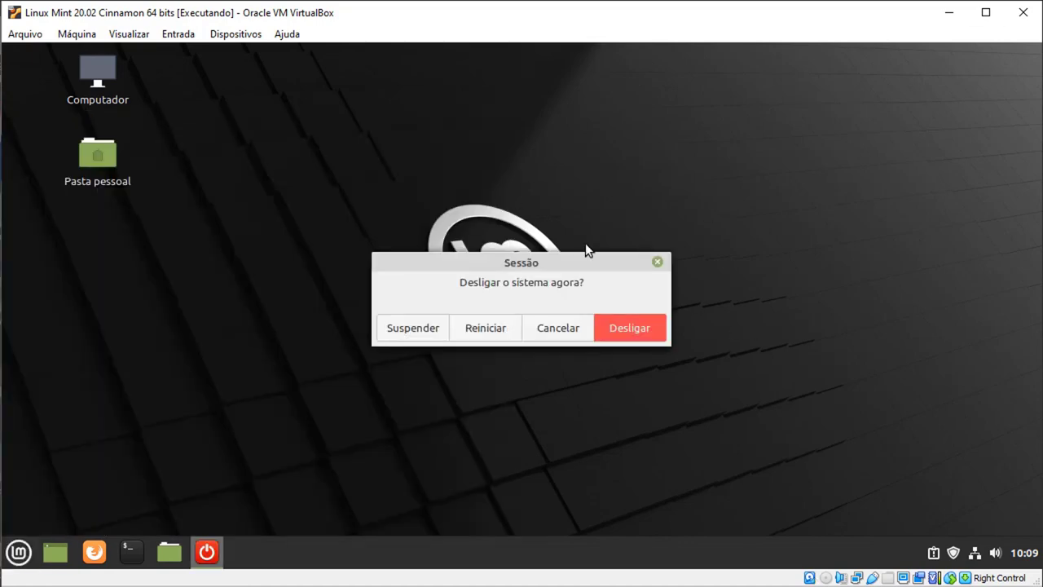
click(639, 329)
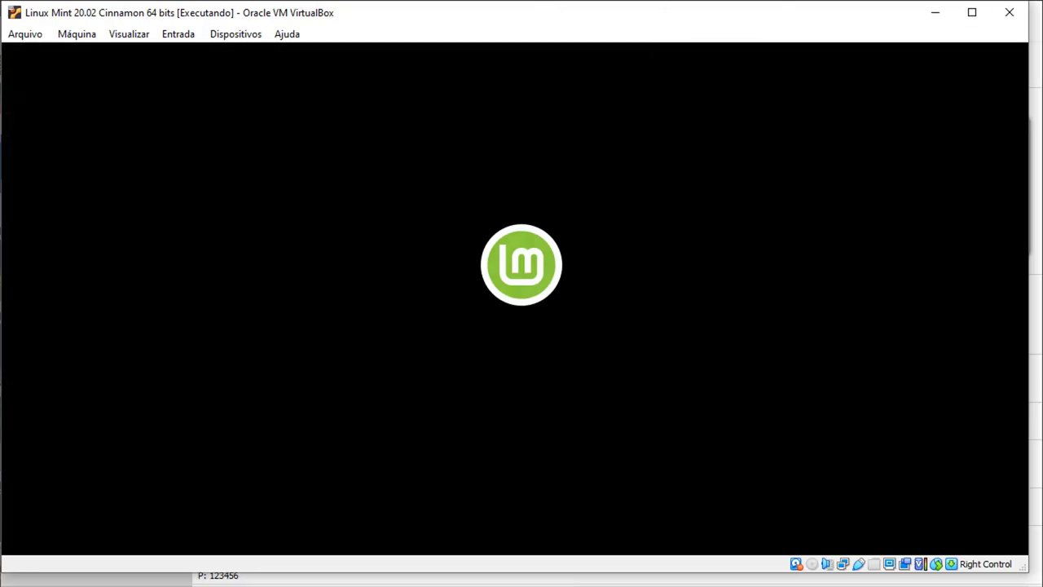